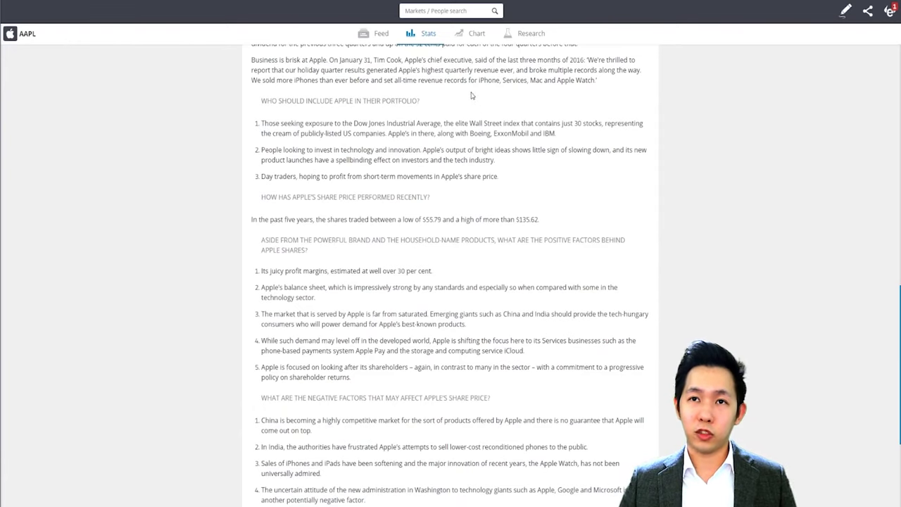
# Display Apple's price chart and expand it to the full chart view.
pyautogui.click(473, 34)
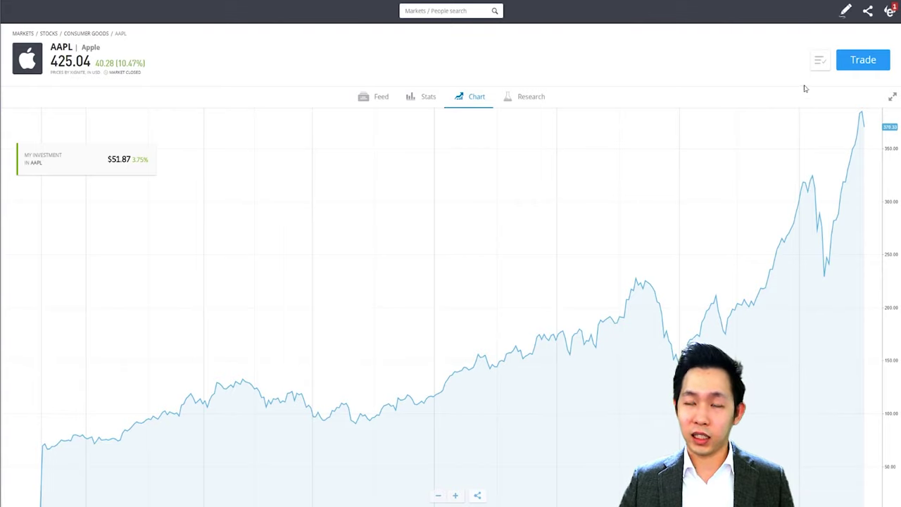
pyautogui.click(892, 102)
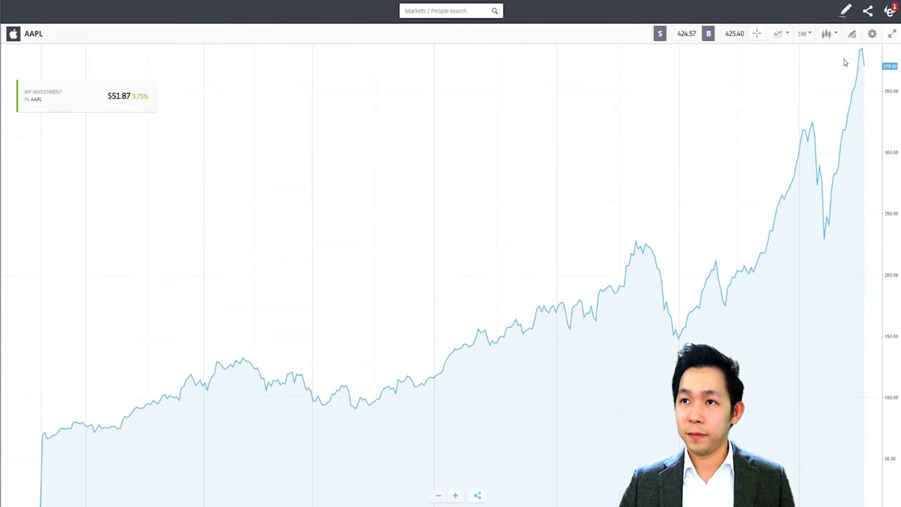
# Look through the chart settings: Studies I, General, Periodicity, Chart Type and the drawing Tools.
pyautogui.click(854, 35)
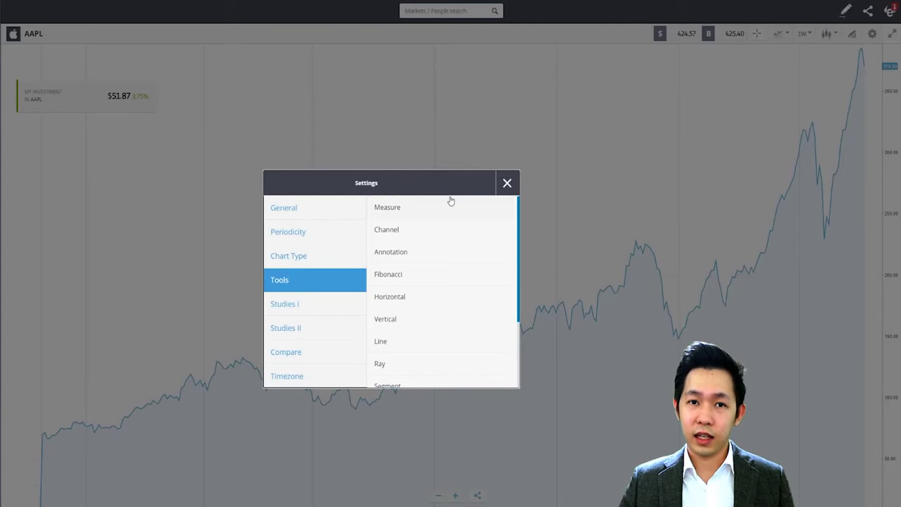
pyautogui.click(323, 305)
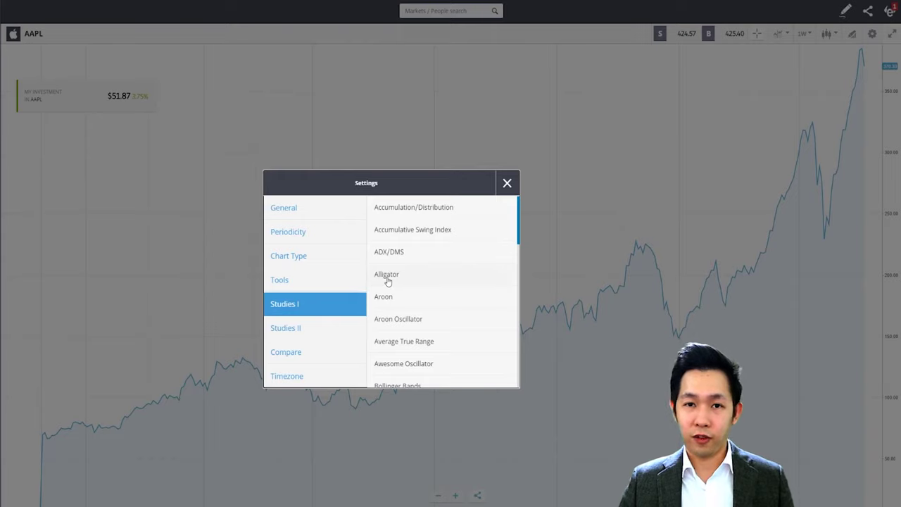
pyautogui.scroll(-5, 384, 278)
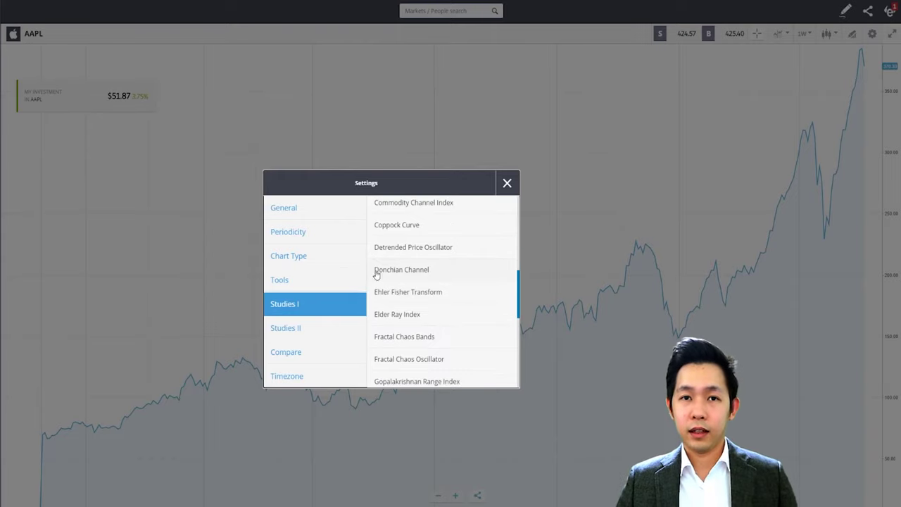
pyautogui.click(311, 218)
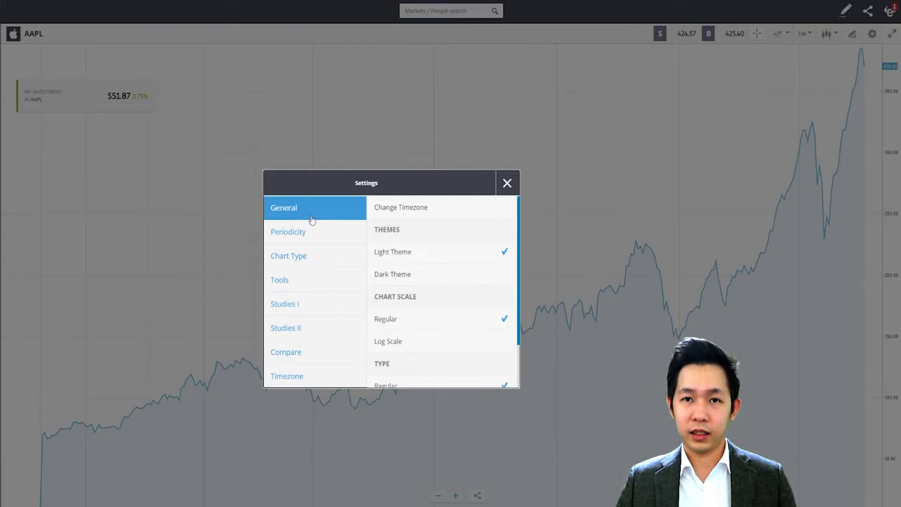
pyautogui.click(313, 238)
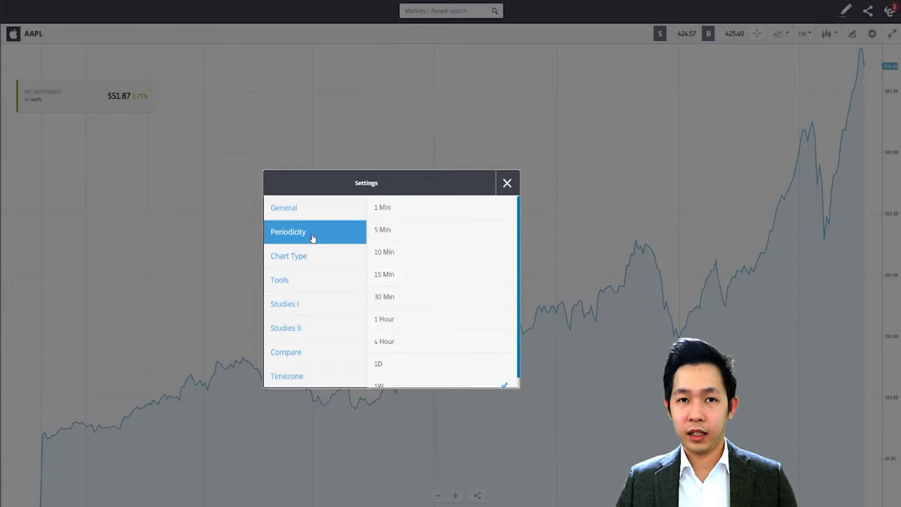
pyautogui.click(308, 266)
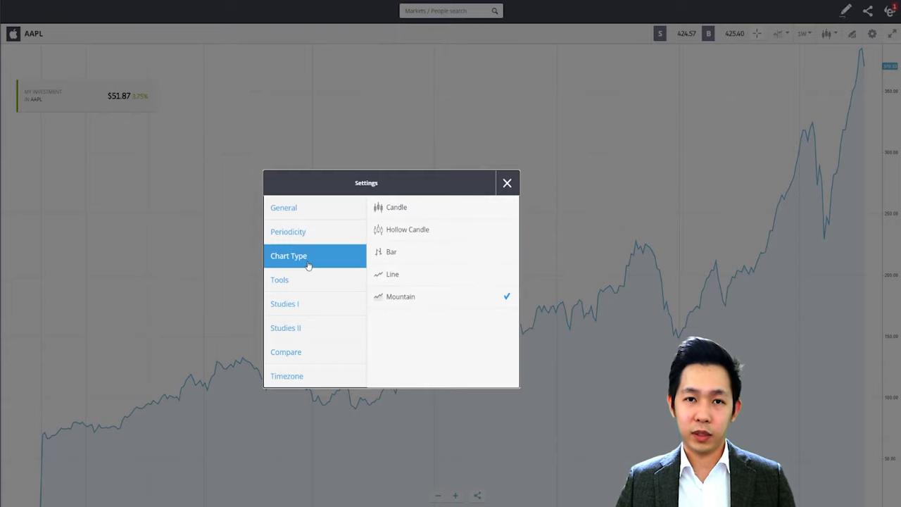
pyautogui.click(304, 283)
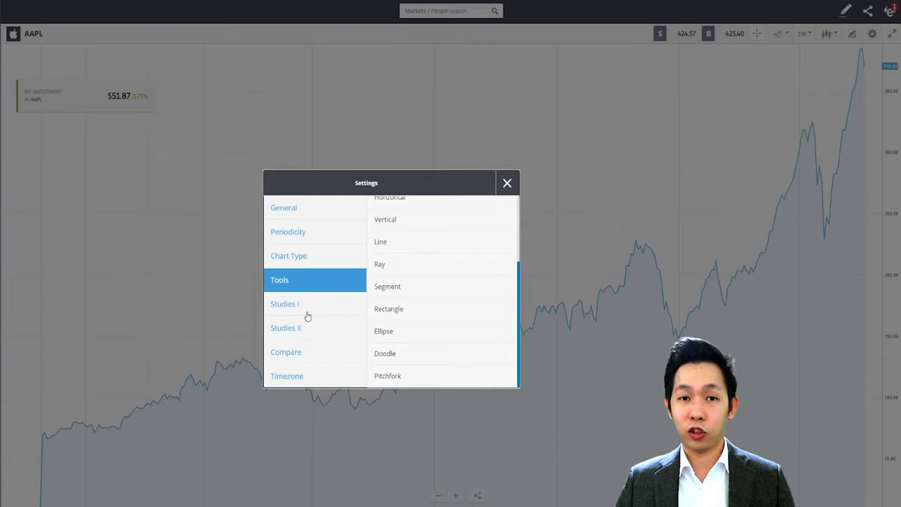
# Change the AAPL chart type to Candle.
pyautogui.click(323, 262)
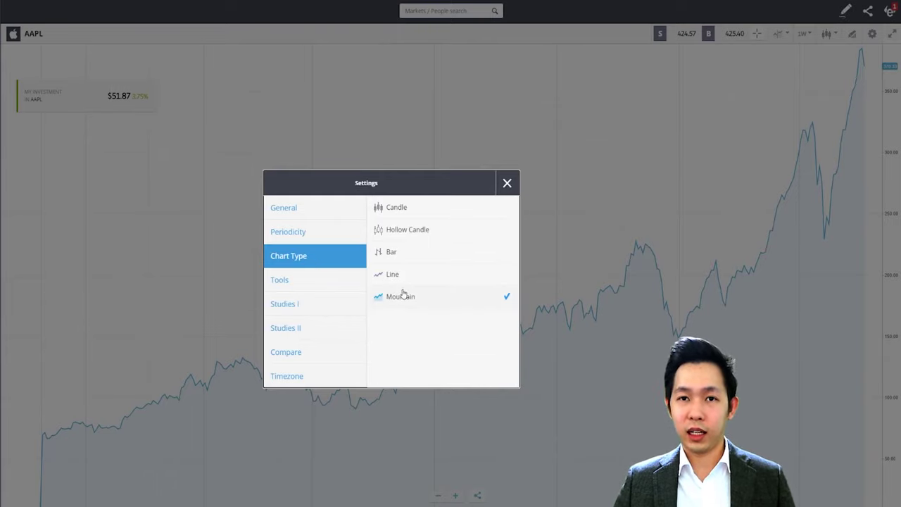
pyautogui.click(431, 212)
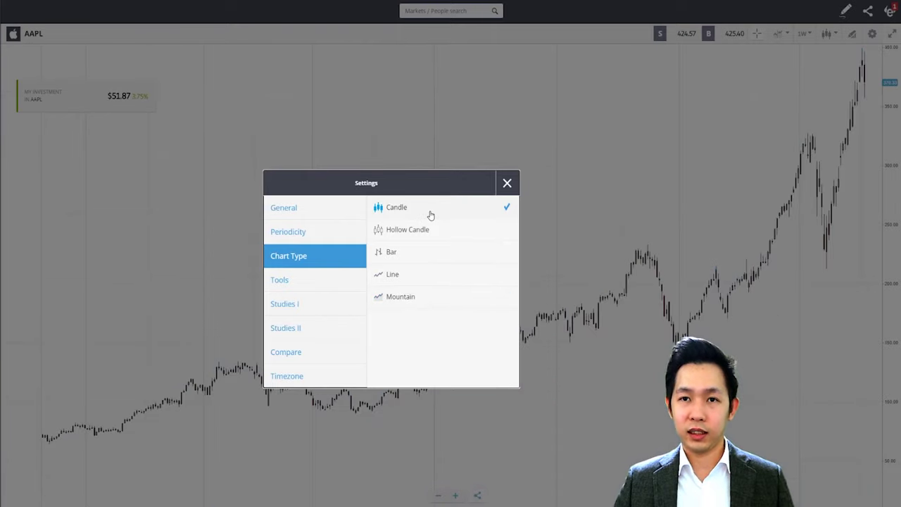
# Add a red Moving Average study to the AAPL chart with period 50, based on the closing price.
pyautogui.click(304, 331)
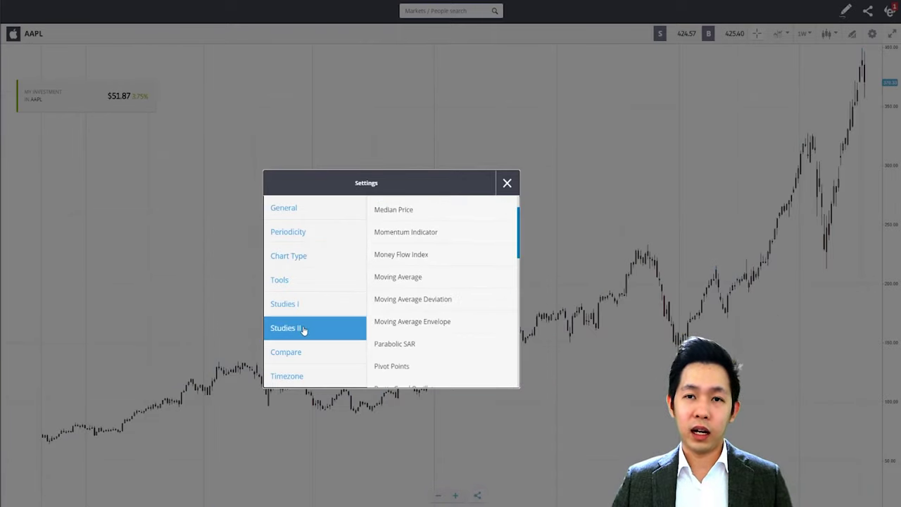
pyautogui.click(414, 279)
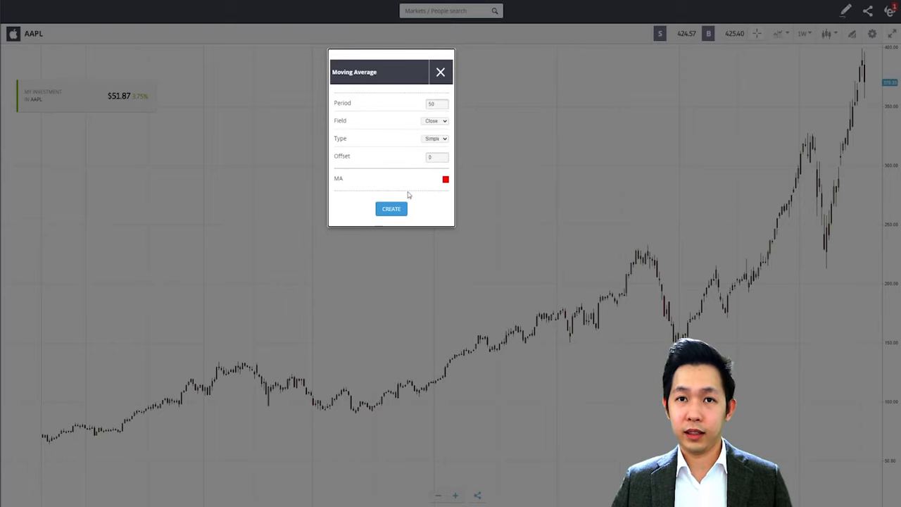
pyautogui.click(392, 209)
pyautogui.scroll(3, 398, 217)
# Add a second Moving Average study to the AAPL chart, coloured green with a period of 100.
pyautogui.click(872, 34)
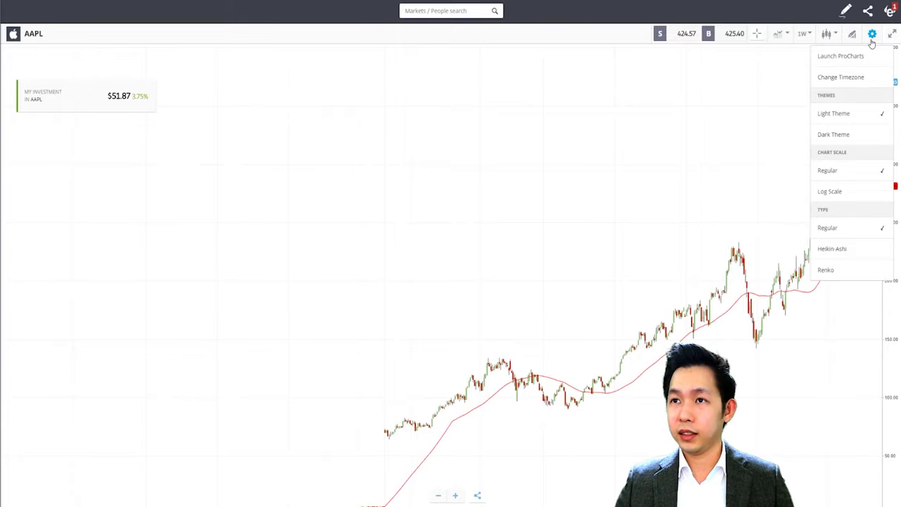
pyautogui.click(852, 35)
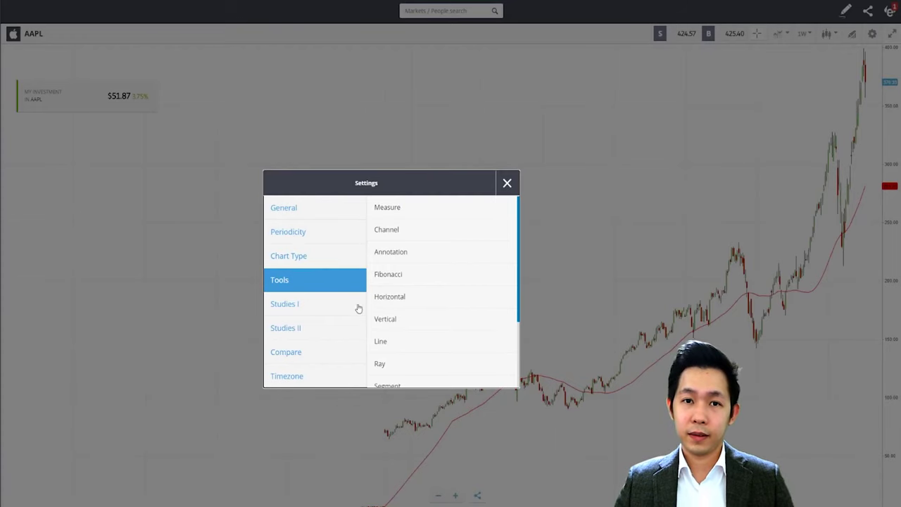
pyautogui.click(299, 336)
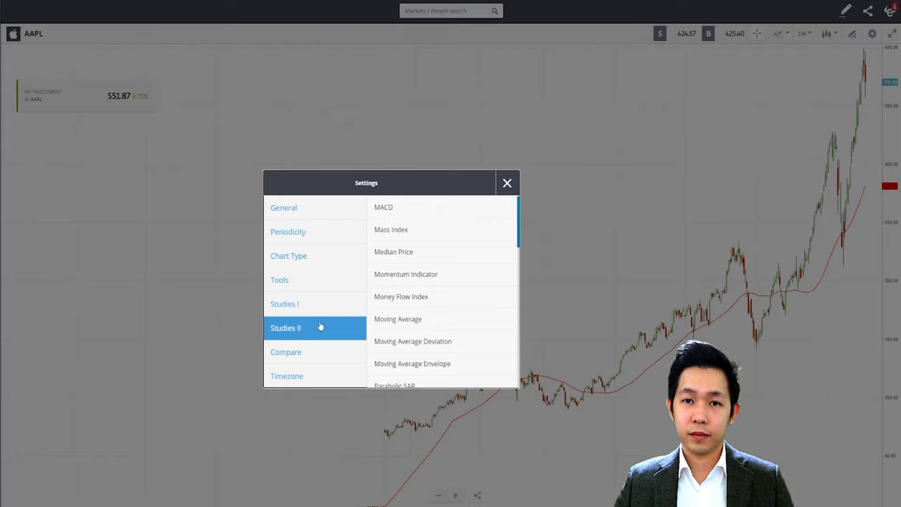
pyautogui.click(417, 322)
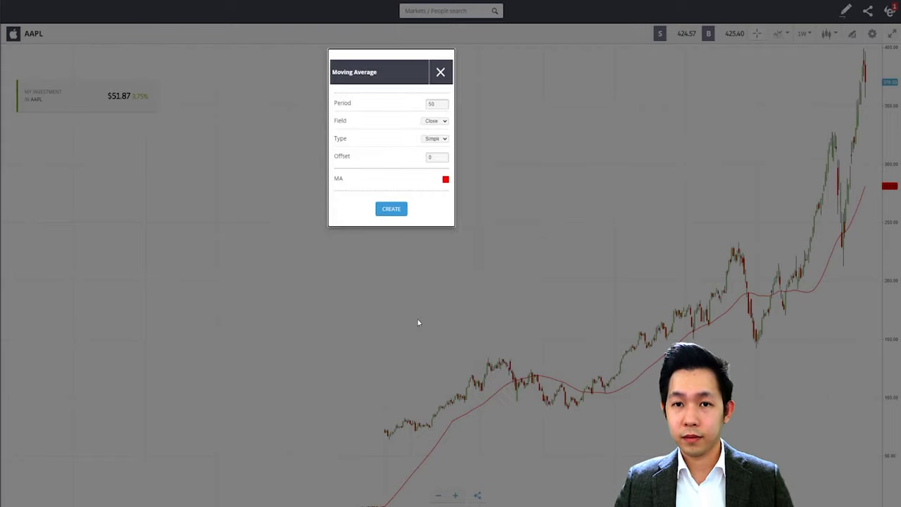
pyautogui.click(445, 179)
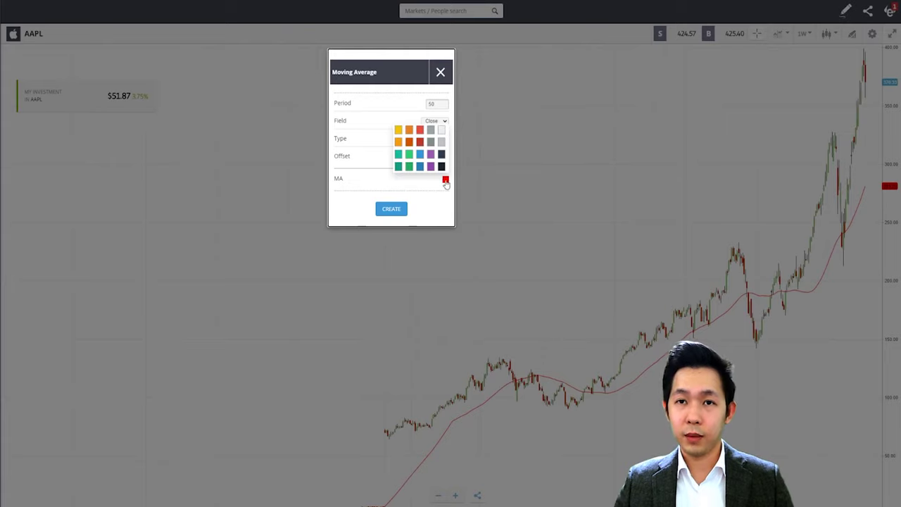
pyautogui.click(410, 156)
pyautogui.doubleClick(434, 104)
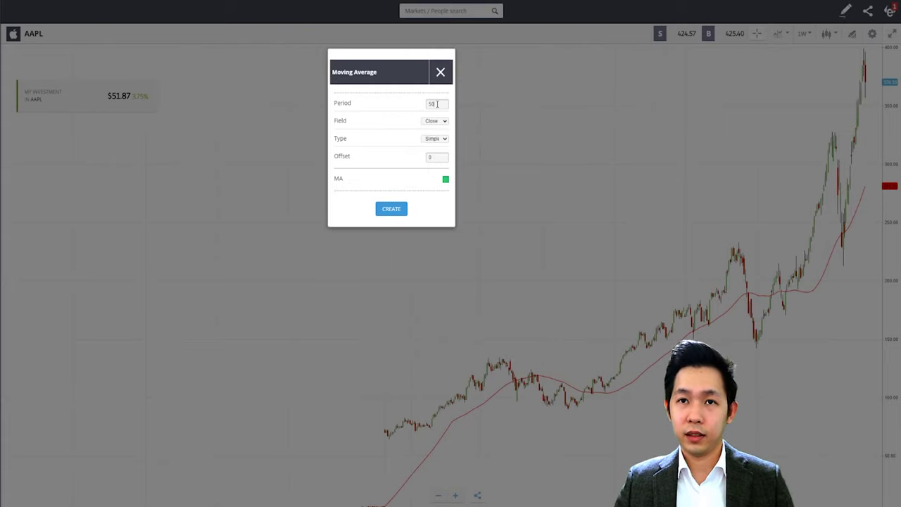
pyautogui.write('100')
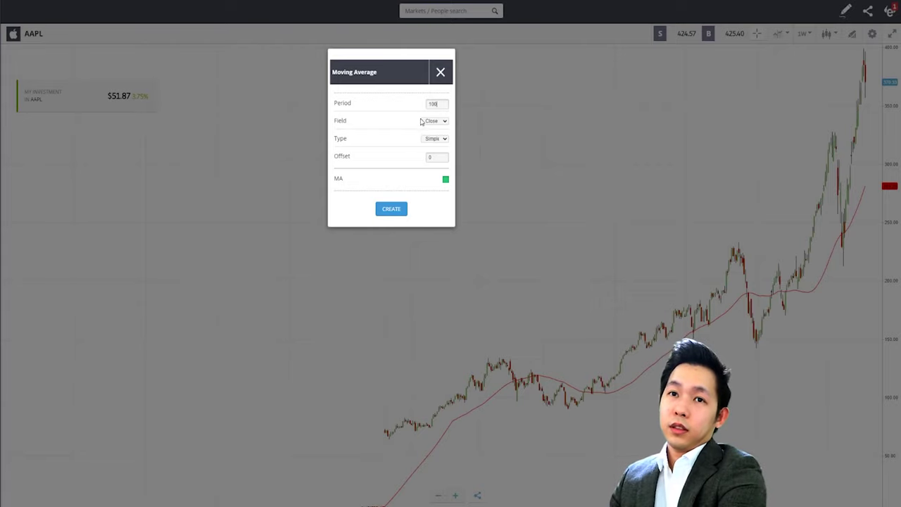
pyautogui.click(401, 213)
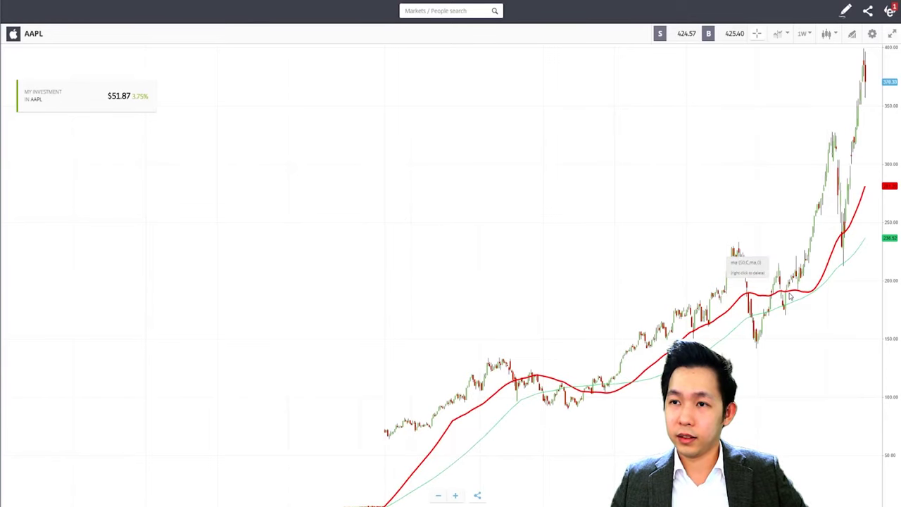
# Delete the green 100-period moving average from the AAPL chart.
pyautogui.scroll(-2, 764, 319)
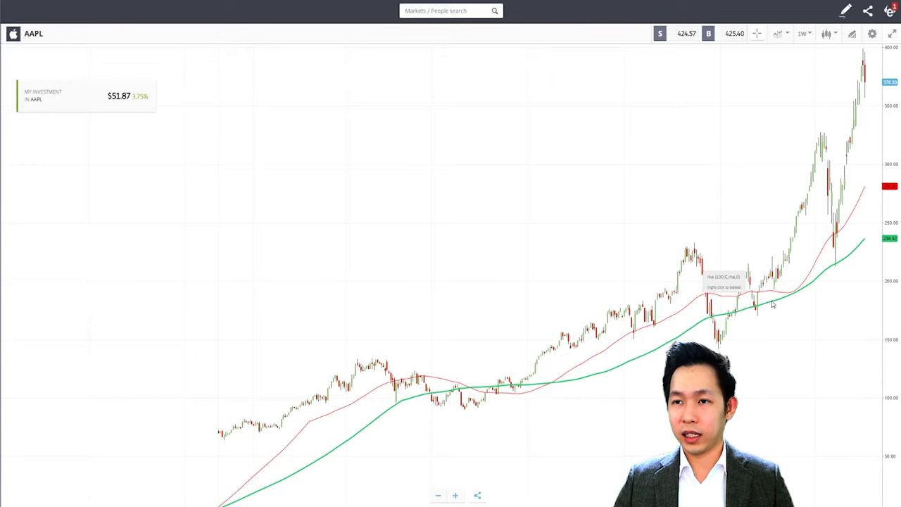
pyautogui.rightClick(772, 304)
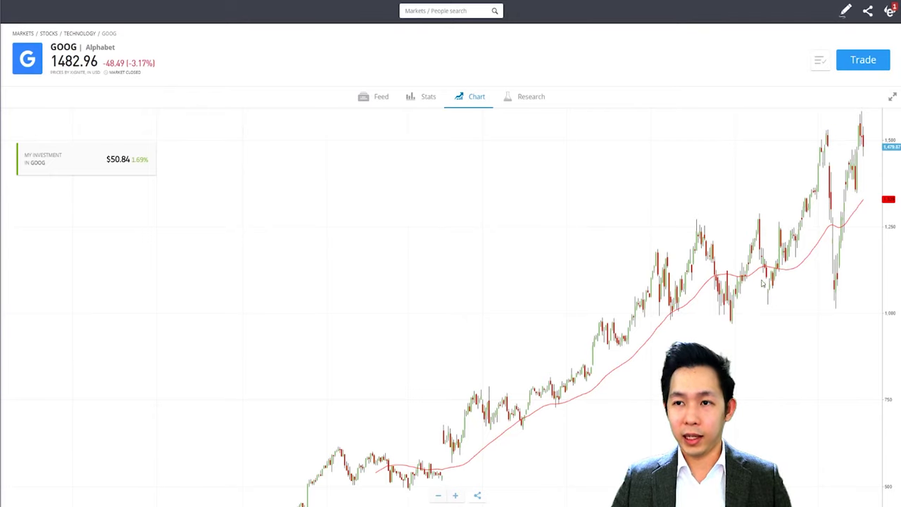
# Search the markets for Apple's stock and open its page.
pyautogui.click(495, 12)
pyautogui.write('AAPL')
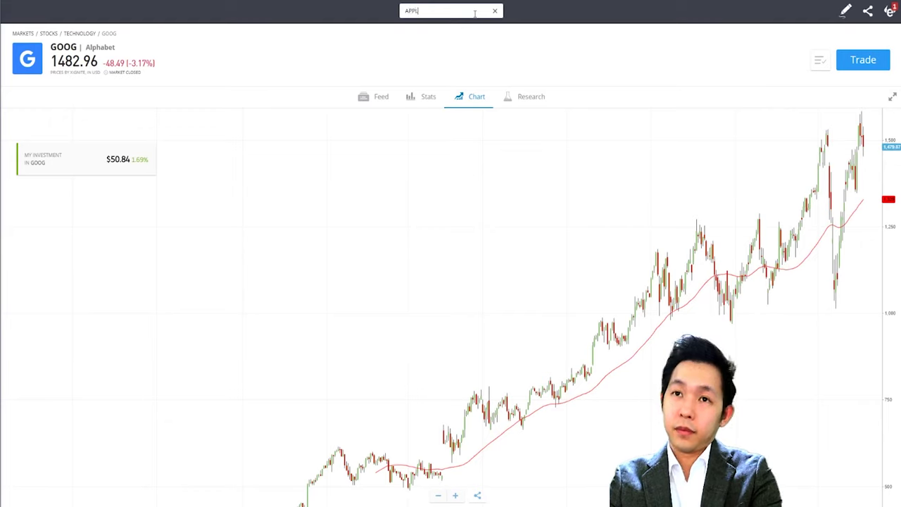
pyautogui.press('Return')
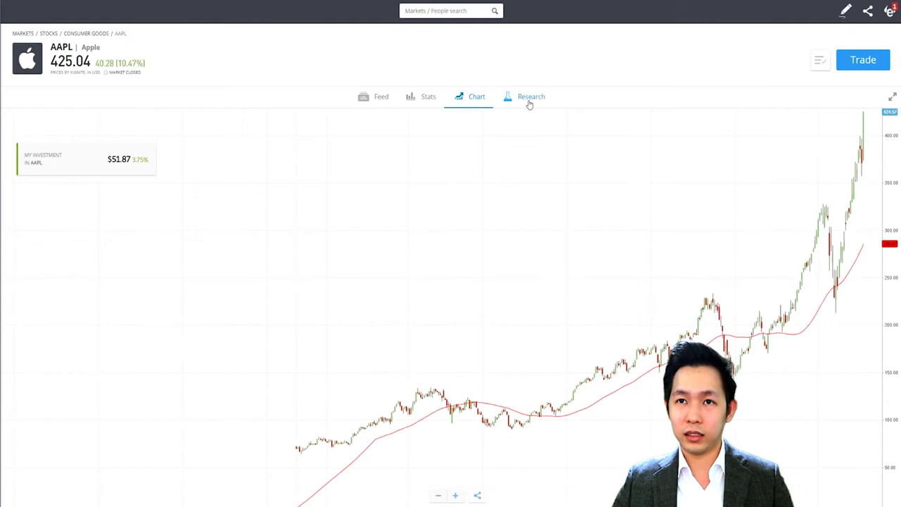
# Examine Apple's research data on analyst consensus, price targets and individual analyst ratings.
pyautogui.click(529, 99)
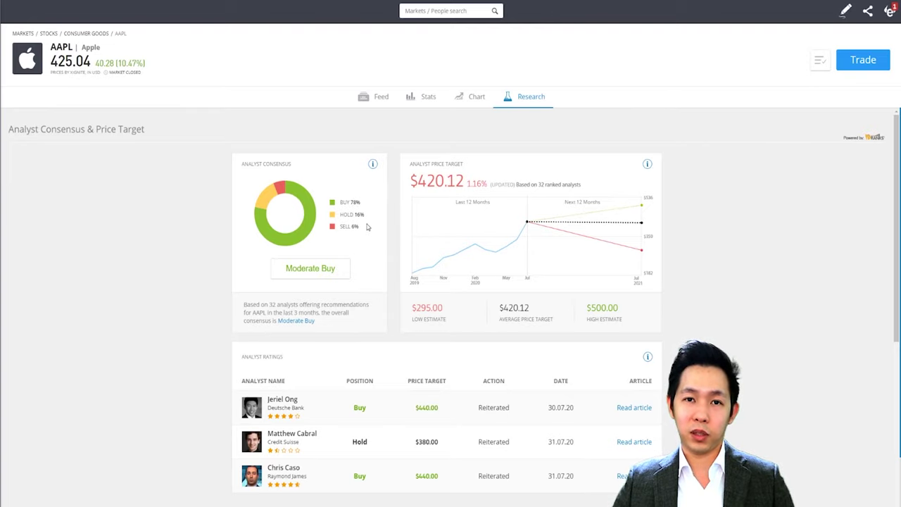
pyautogui.scroll(-1, 367, 228)
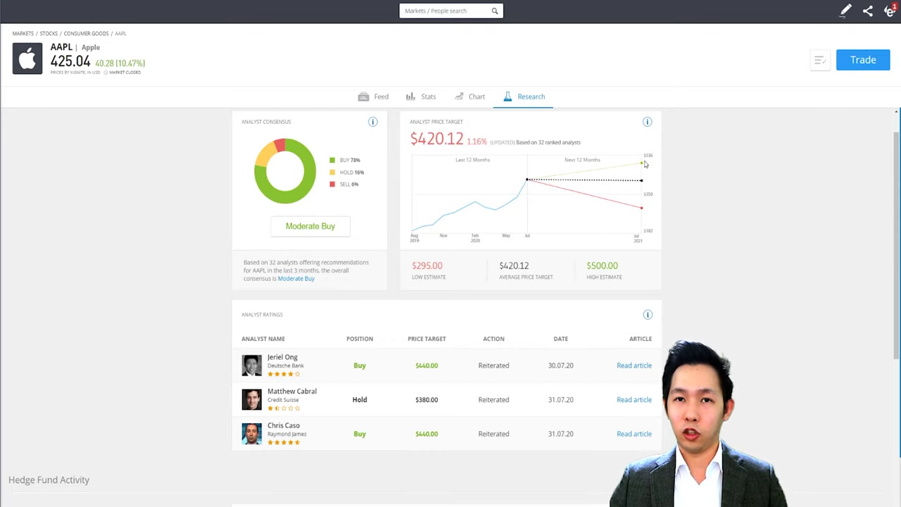
pyautogui.scroll(-2, 380, 218)
pyautogui.scroll(1, 380, 218)
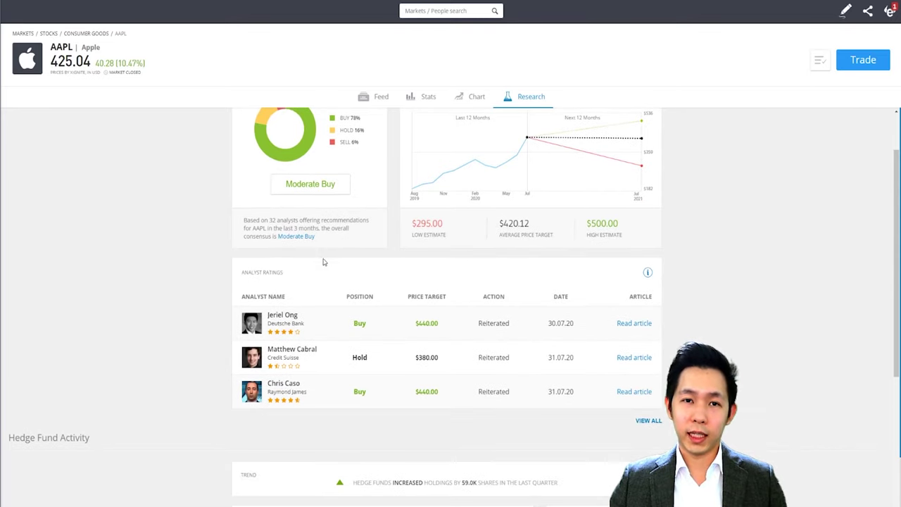
pyautogui.scroll(-2, 325, 261)
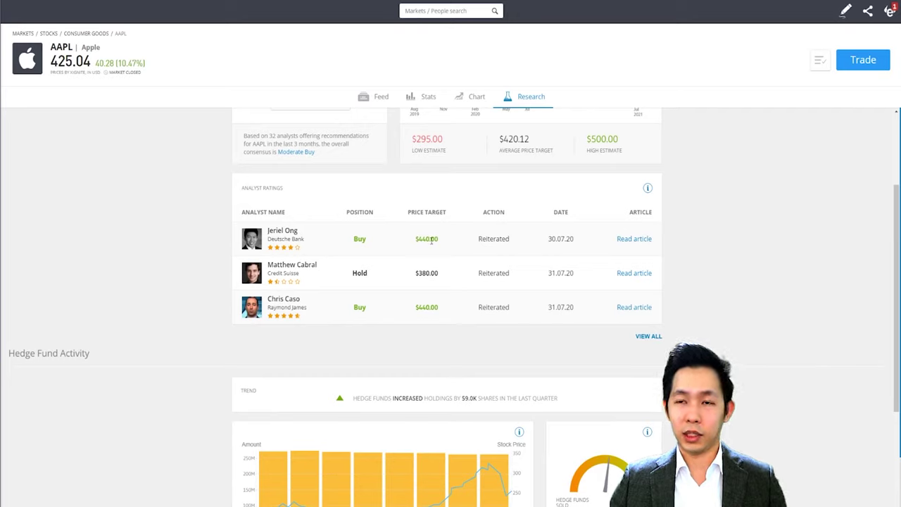
# Review the hedge fund trend, sentiment and holding changes for Apple, down to the insider transactions.
pyautogui.scroll(-4, 620, 242)
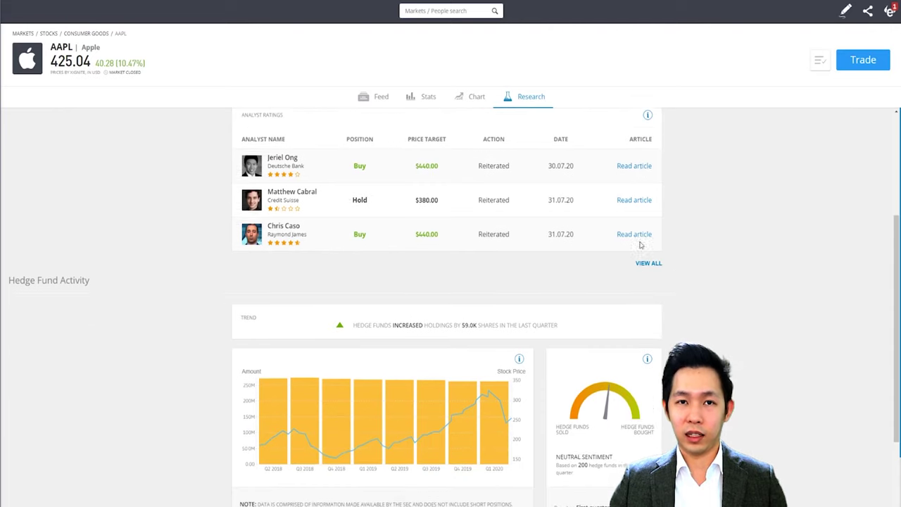
pyautogui.scroll(-5, 575, 243)
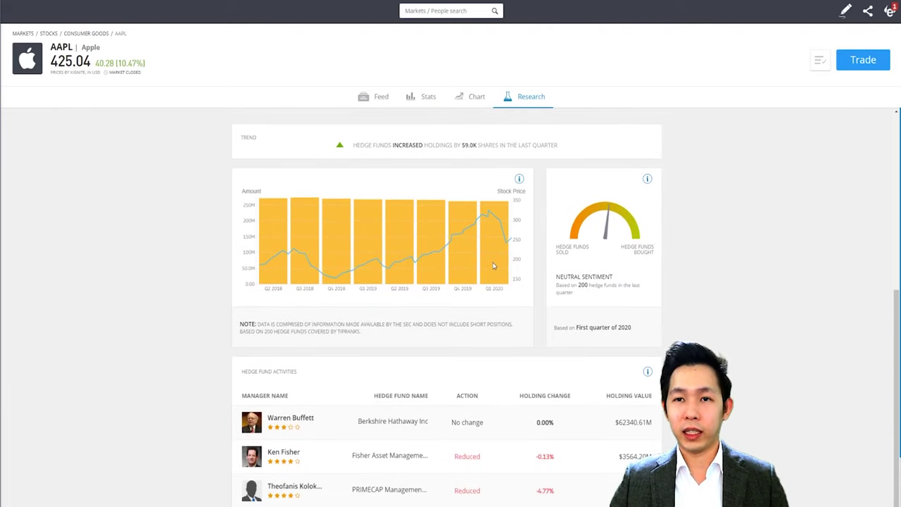
pyautogui.scroll(-2, 492, 267)
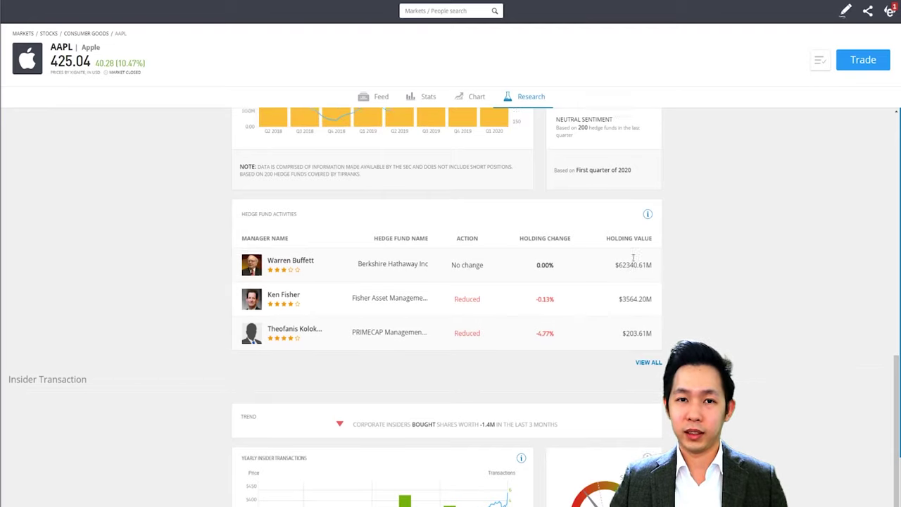
pyautogui.scroll(-1, 726, 200)
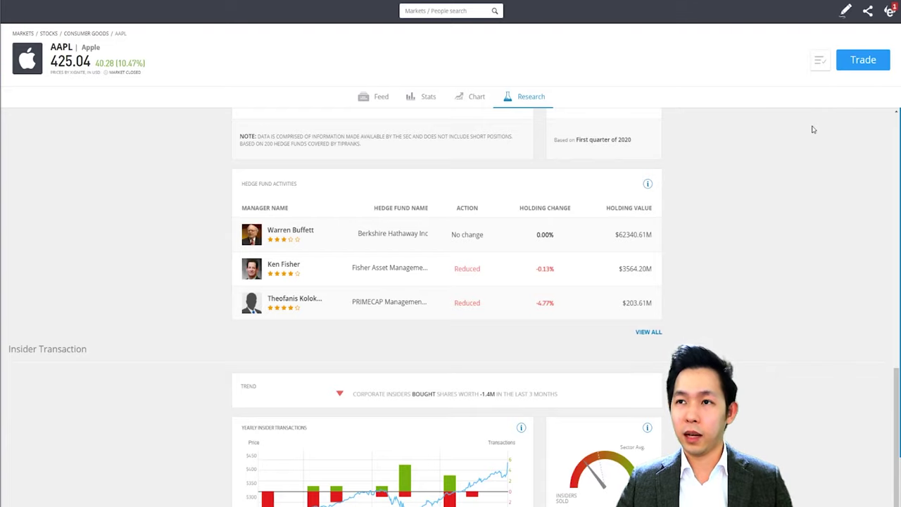
# Open a trade order for AAPL, check the Sell side and return it to Buy.
pyautogui.click(861, 62)
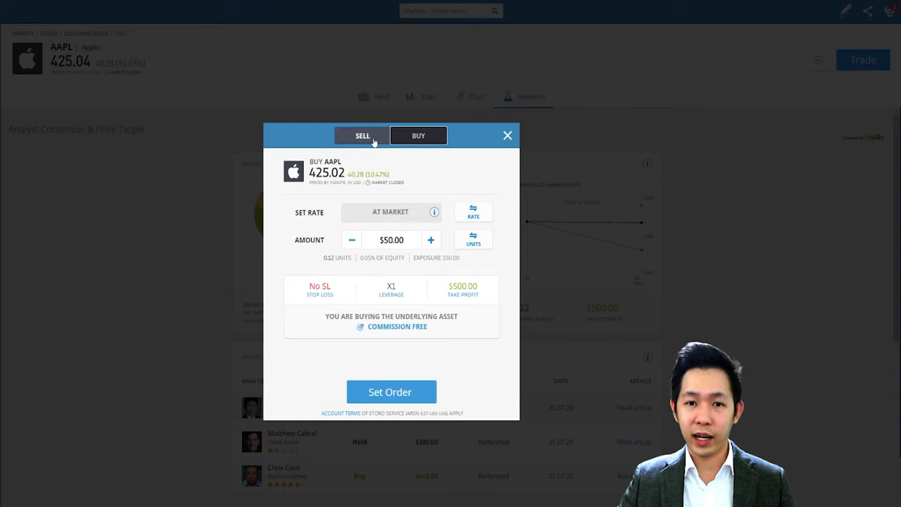
pyautogui.click(374, 143)
pyautogui.click(407, 142)
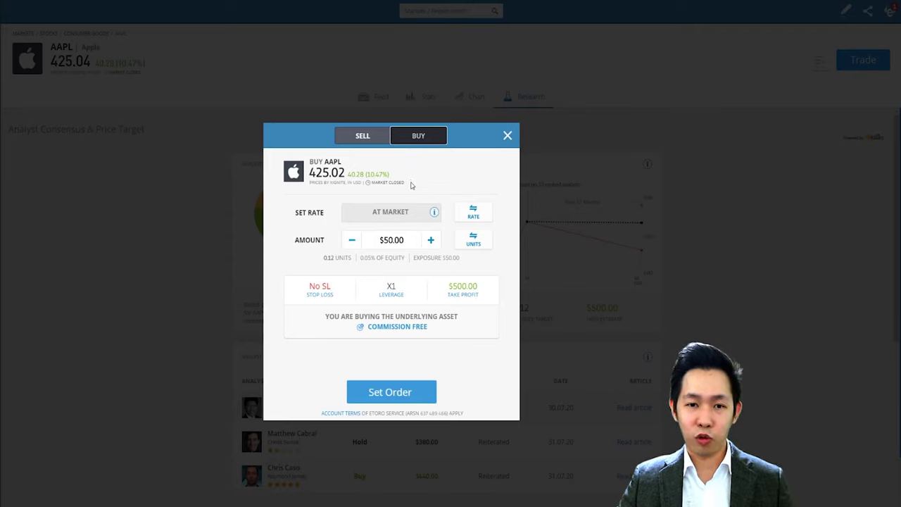
# Compare the Sell and Buy sides of the AAPL order, check the at-market rate note and leave the order on Buy.
pyautogui.click(361, 144)
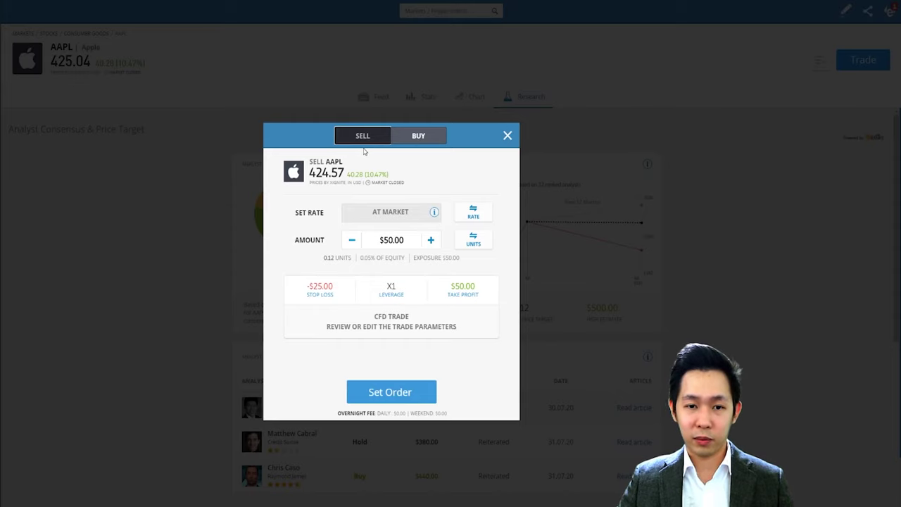
pyautogui.click(366, 142)
pyautogui.click(374, 143)
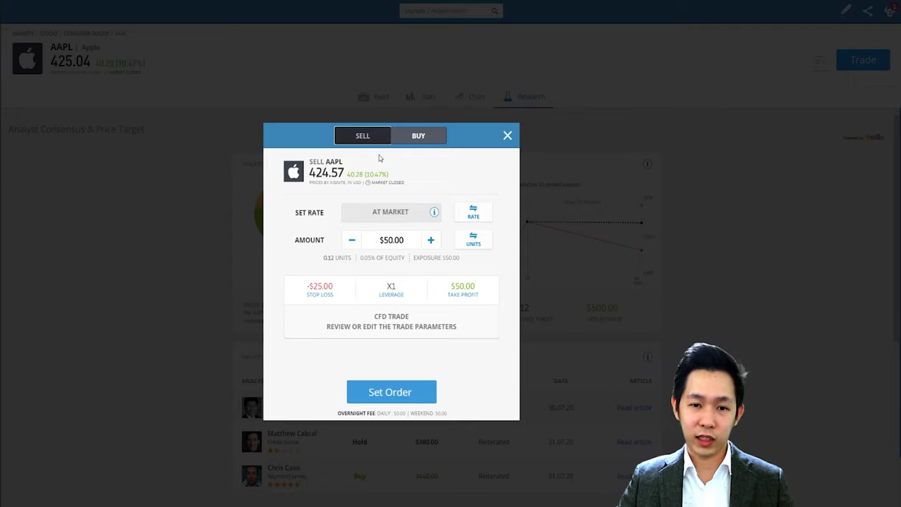
pyautogui.click(415, 141)
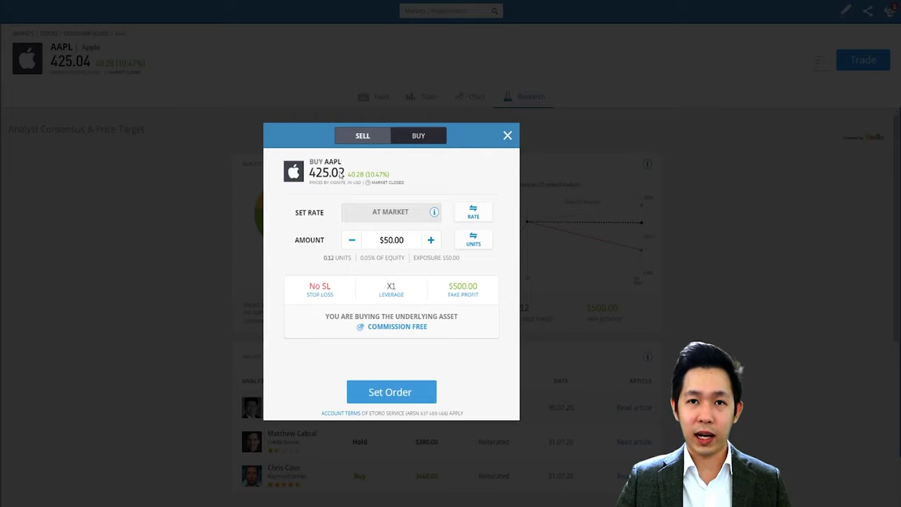
pyautogui.click(364, 142)
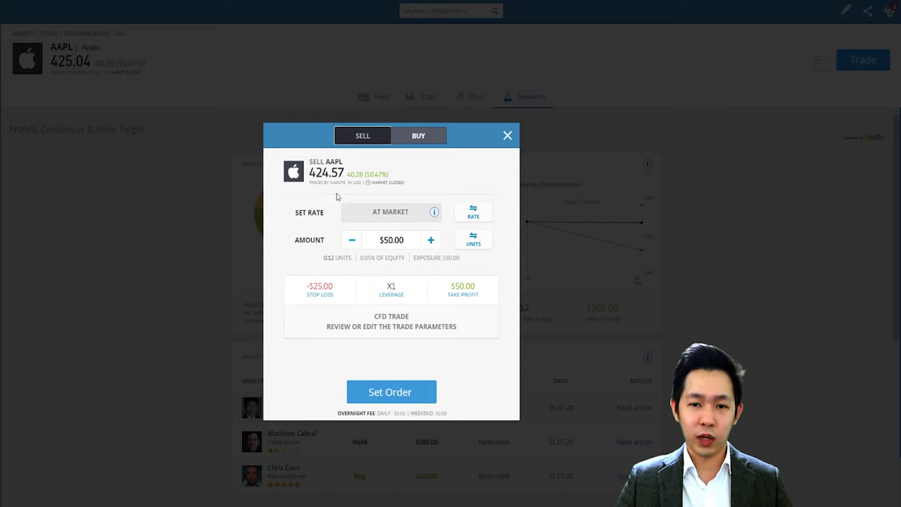
pyautogui.moveTo(352, 212)
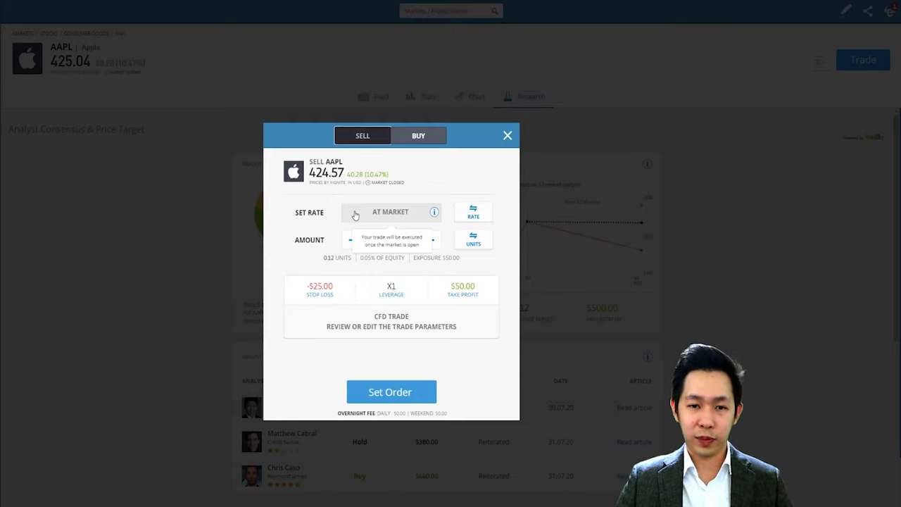
pyautogui.click(418, 136)
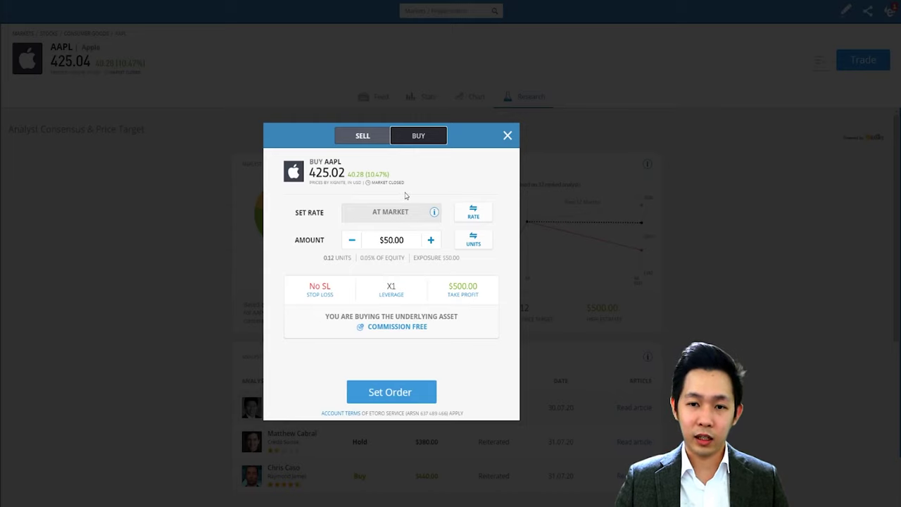
# Switch the AAPL buy order from the market price to a custom rate and set it to 400.
pyautogui.click(473, 214)
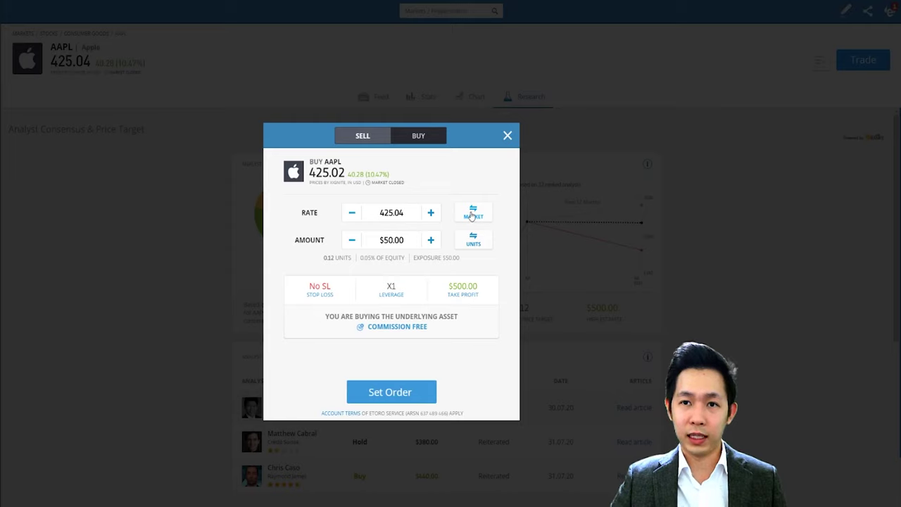
pyautogui.click(473, 214)
pyautogui.moveTo(392, 215)
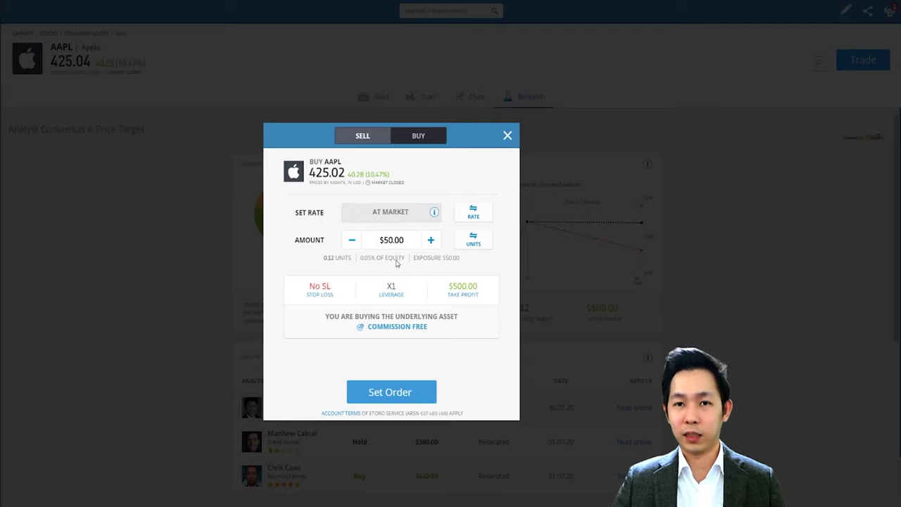
pyautogui.click(473, 212)
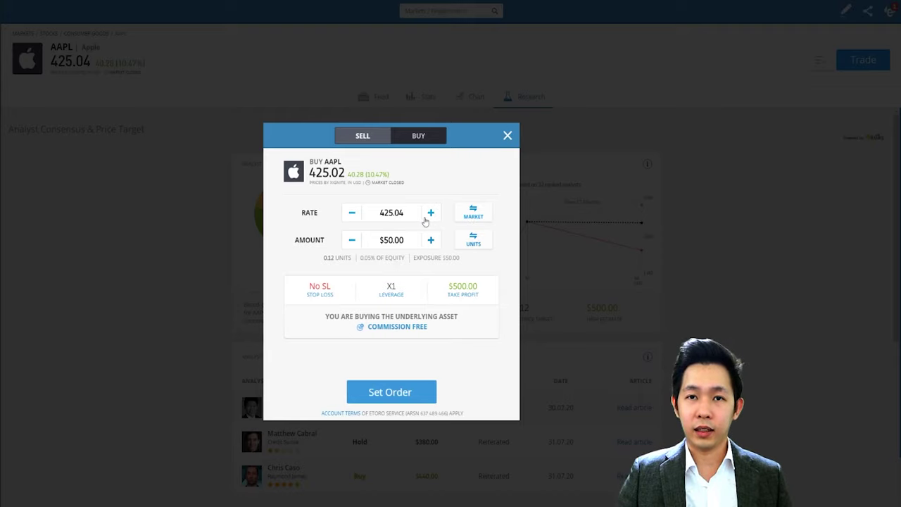
pyautogui.moveTo(406, 213); pyautogui.dragTo(386, 217)
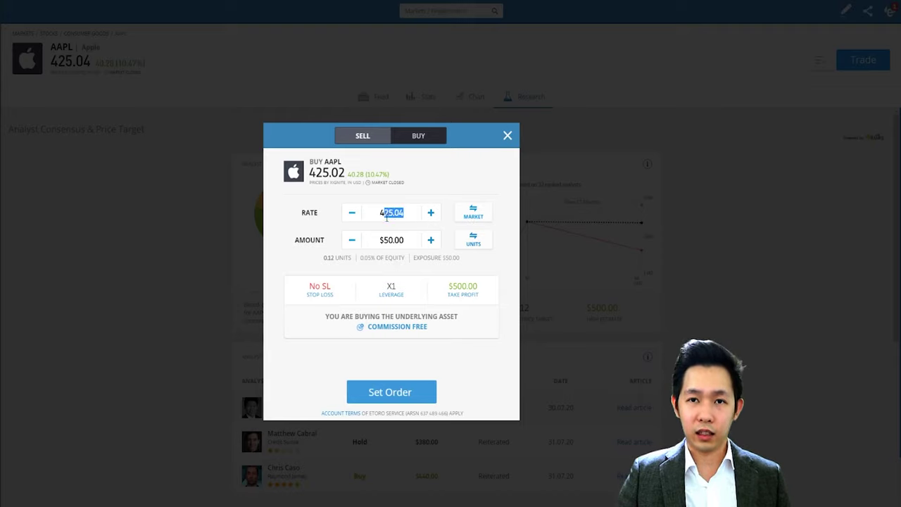
pyautogui.write('400')
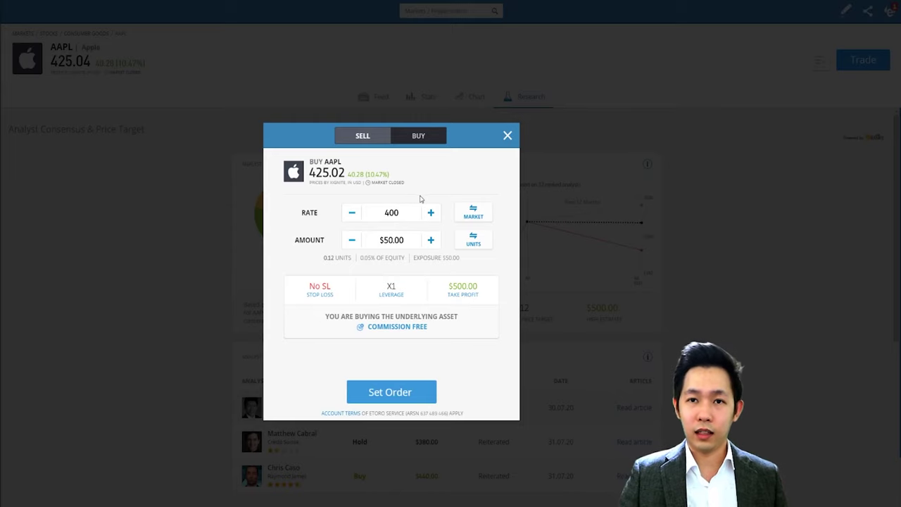
pyautogui.click(421, 199)
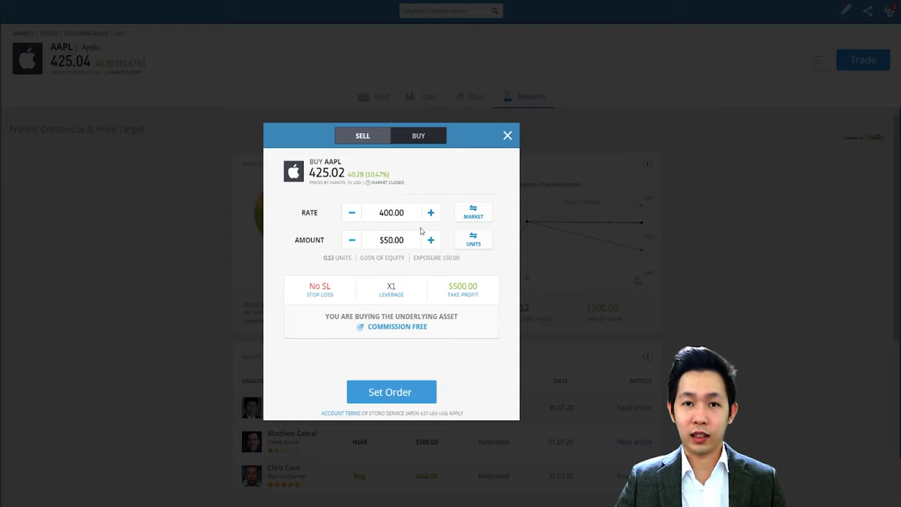
# Try a rate of 450 for the buy order and return it to the At Market rate.
pyautogui.moveTo(383, 212); pyautogui.dragTo(388, 213)
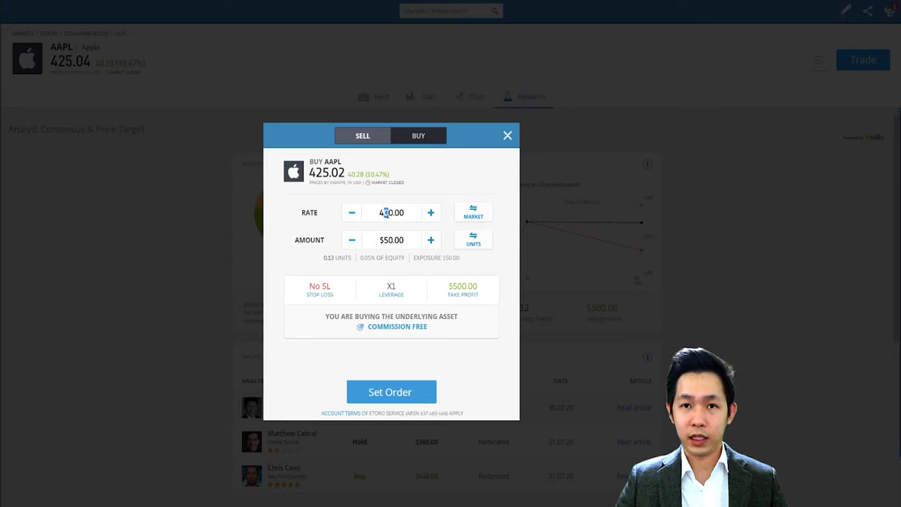
pyautogui.write('5')
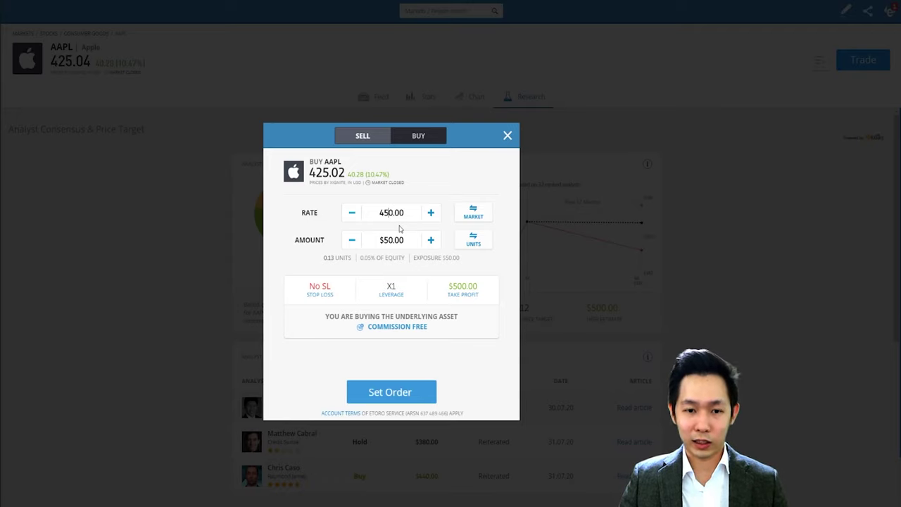
pyautogui.click(474, 213)
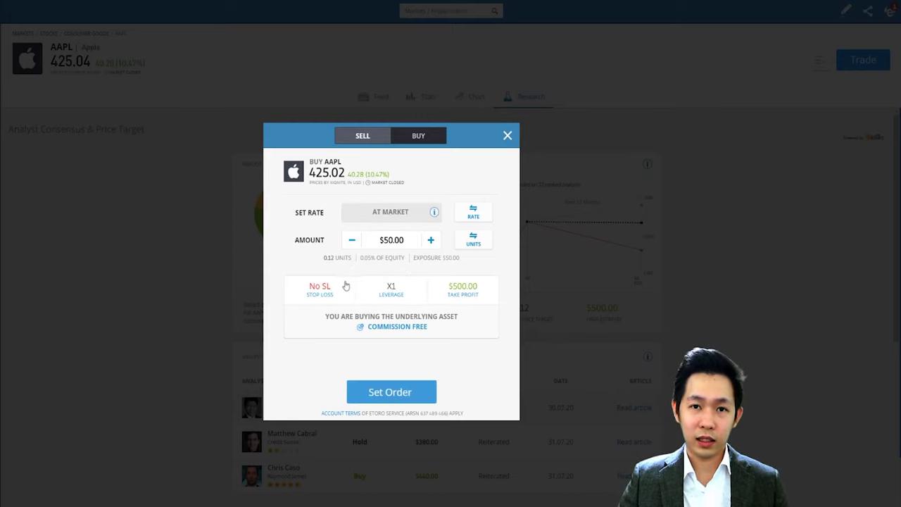
# Try a stop loss of -$20.00 on the buy order and reset it to No SL.
pyautogui.click(325, 290)
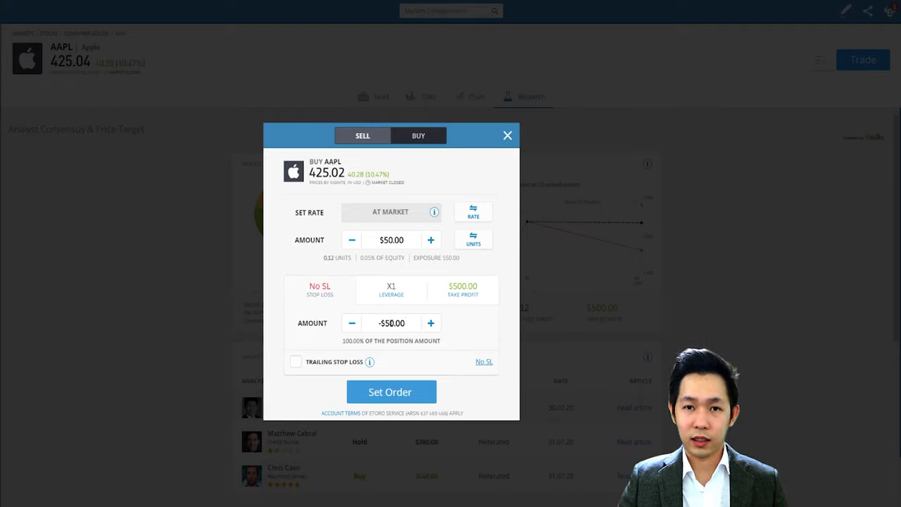
pyautogui.moveTo(393, 322); pyautogui.dragTo(384, 322)
pyautogui.write('20')
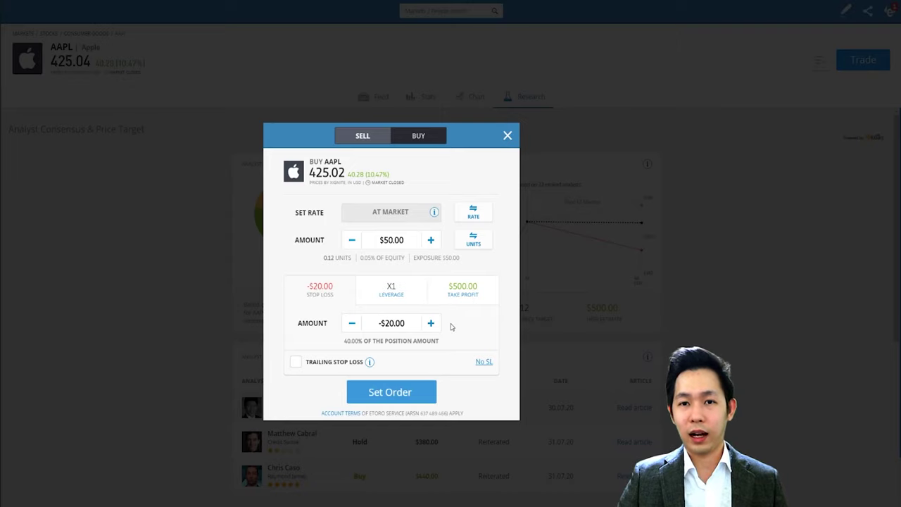
pyautogui.click(483, 363)
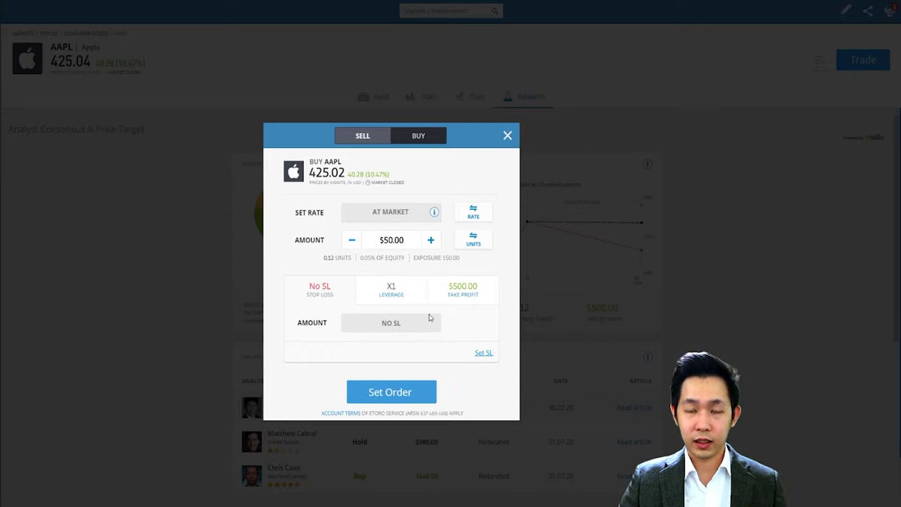
# Review the take profit amount and compare the X1, X2 and X5 leverage options, returning the order to X1.
pyautogui.click(464, 290)
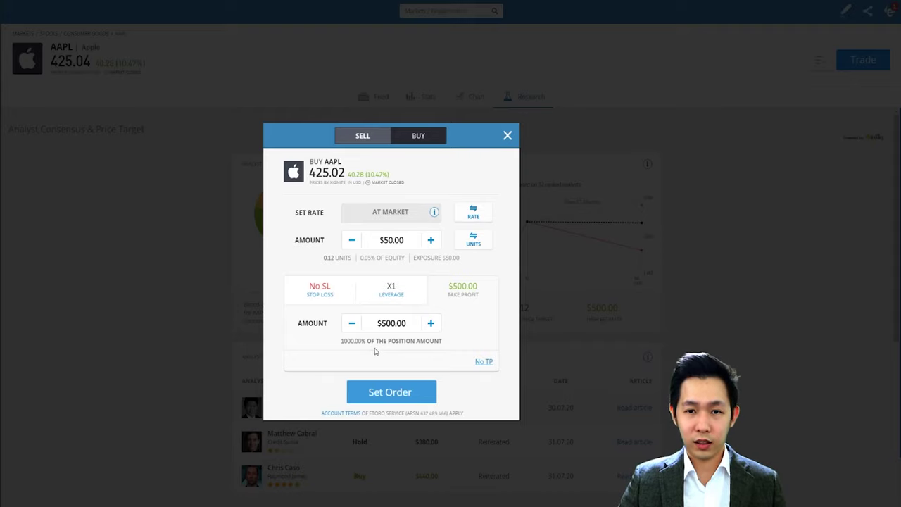
pyautogui.click(401, 294)
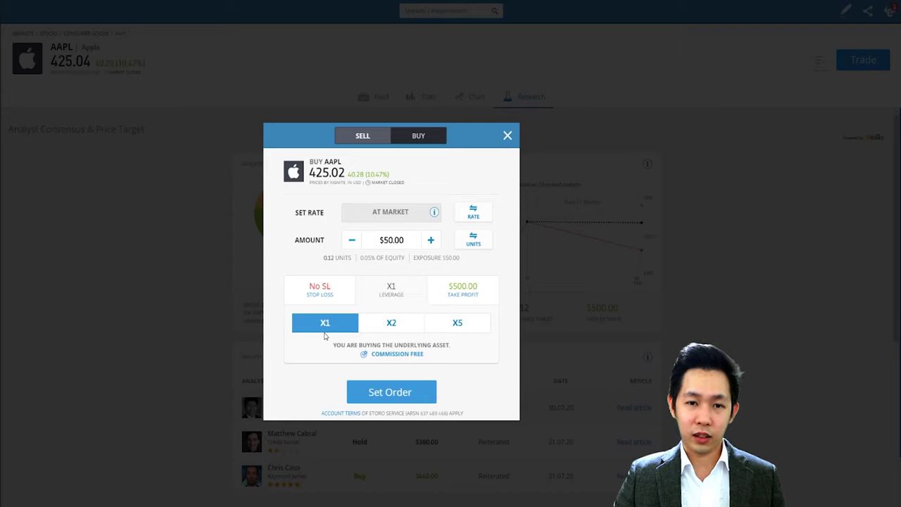
pyautogui.click(401, 324)
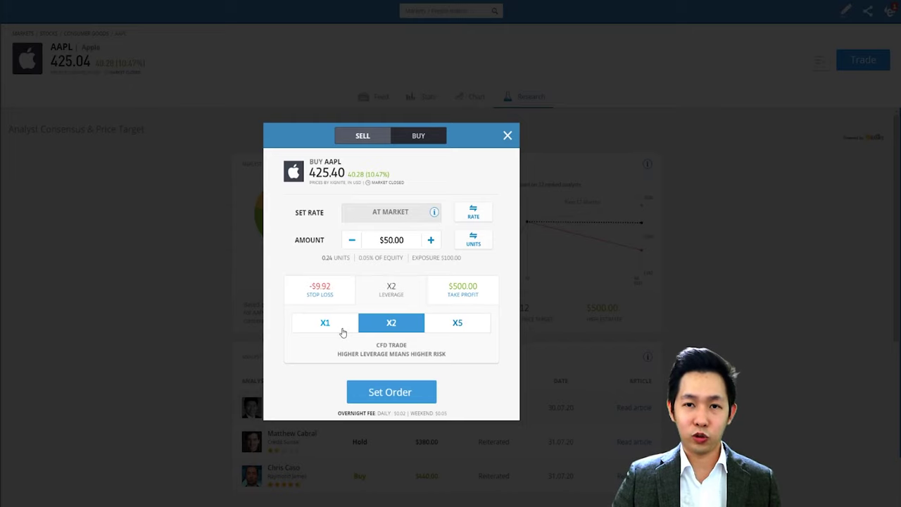
pyautogui.click(344, 332)
pyautogui.click(450, 330)
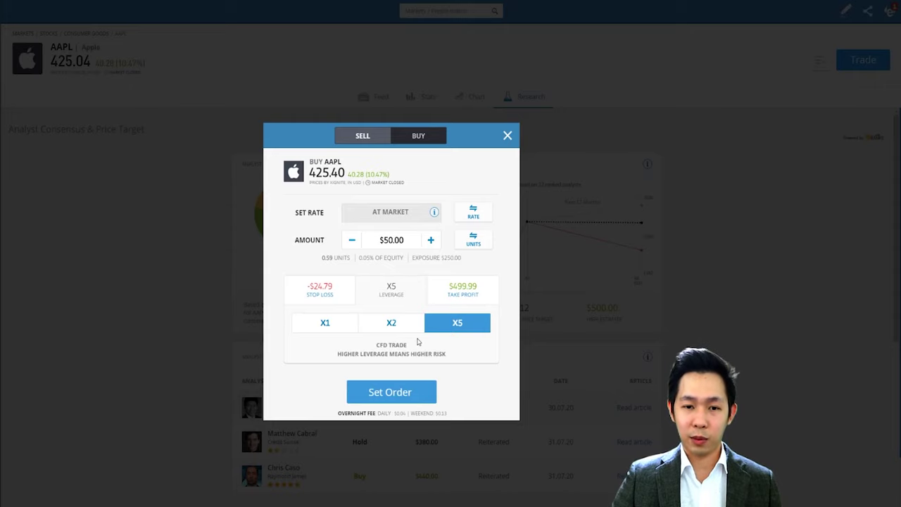
pyautogui.click(321, 324)
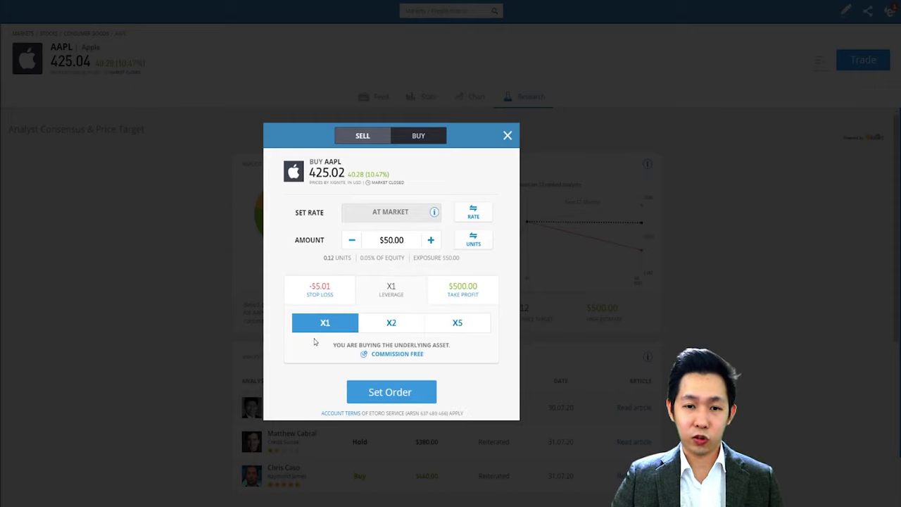
pyautogui.click(381, 327)
pyautogui.click(451, 326)
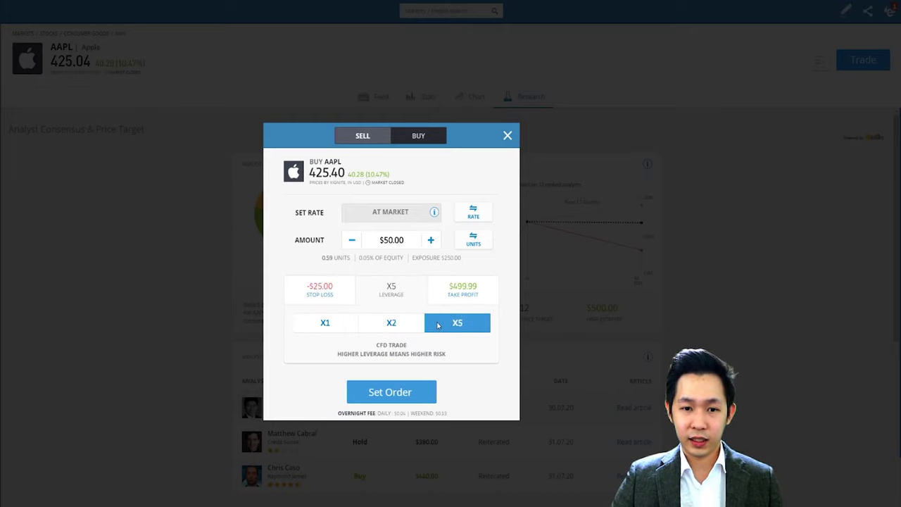
pyautogui.click(381, 324)
pyautogui.click(343, 324)
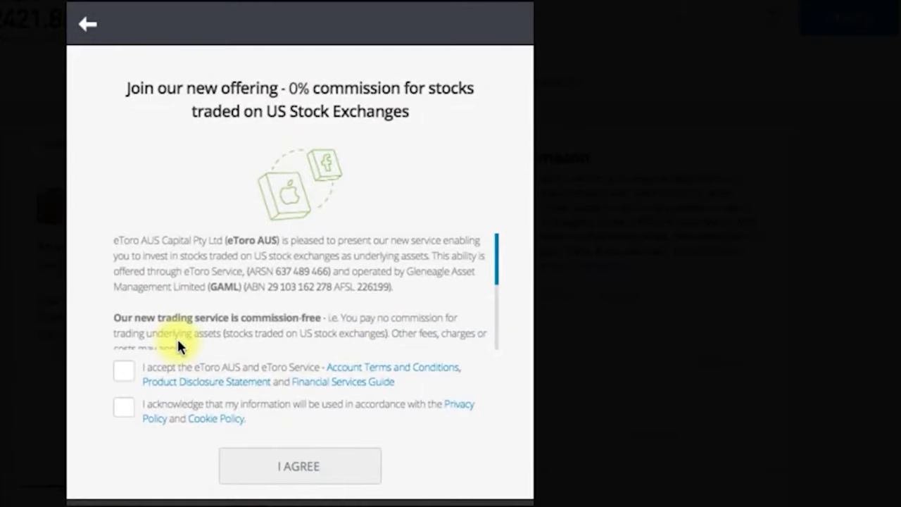
# Accept the account terms and the privacy and cookie policies, and agree to the 0% commission US stocks offering.
pyautogui.scroll(-5, 179, 337)
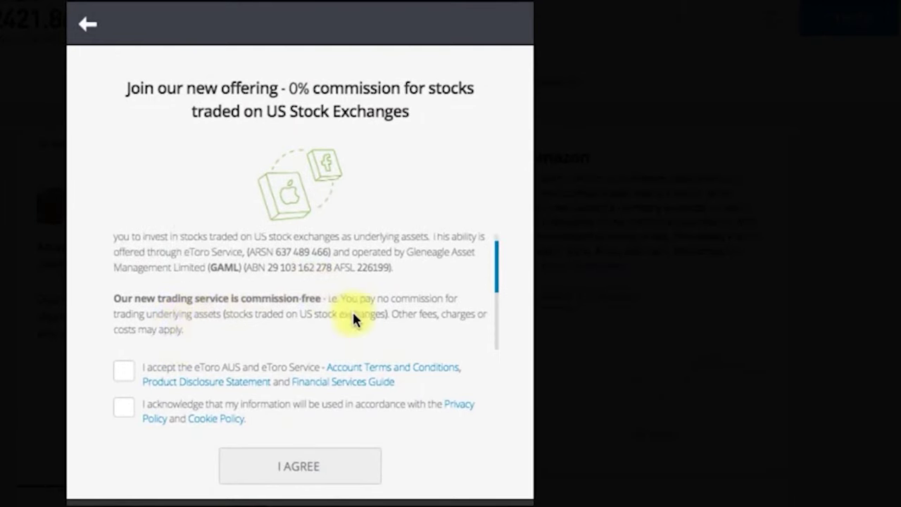
pyautogui.click(125, 375)
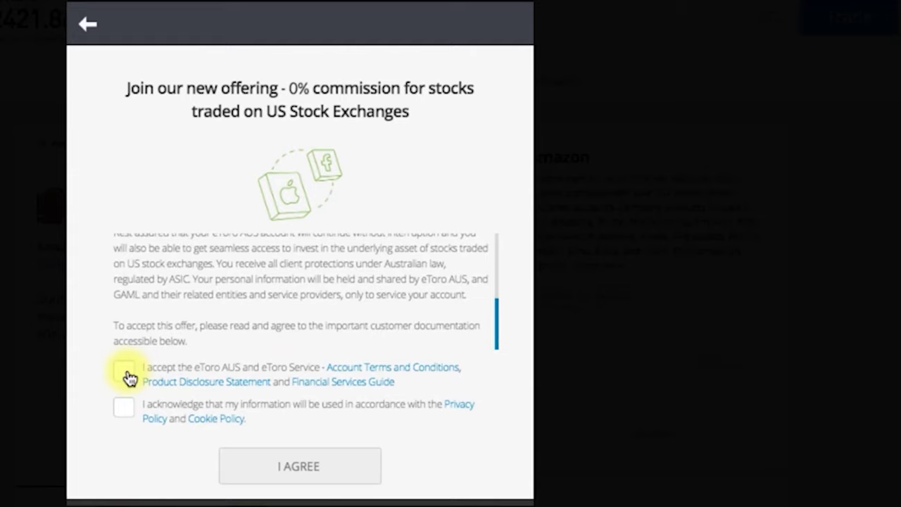
pyautogui.click(127, 410)
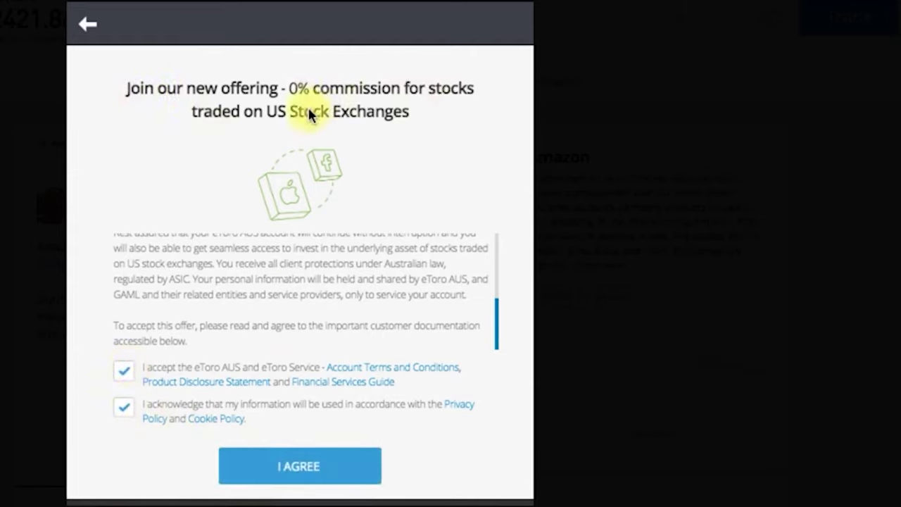
pyautogui.click(301, 476)
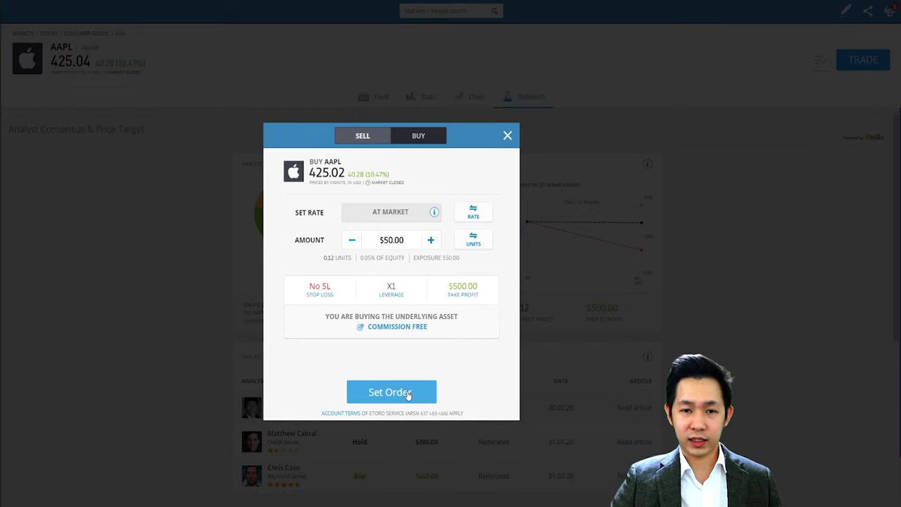
# Place the $50.00 AAPL buy order at market with X1 leverage and open the portfolio.
pyautogui.click(408, 393)
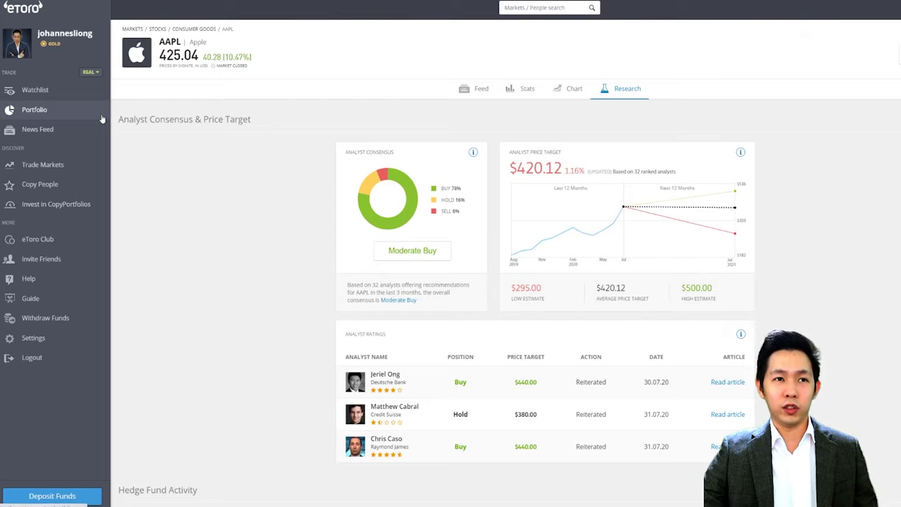
pyautogui.click(34, 110)
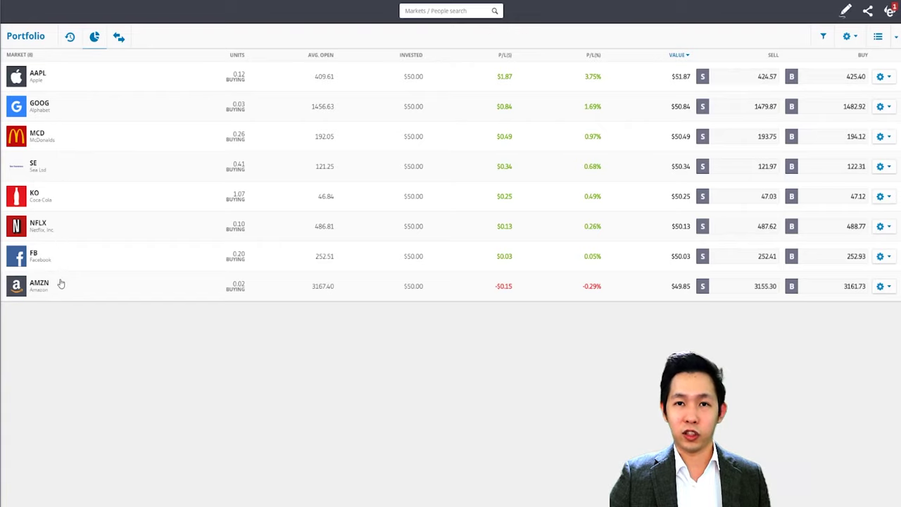
pyautogui.rightClick(413, 293)
pyautogui.press('Escape')
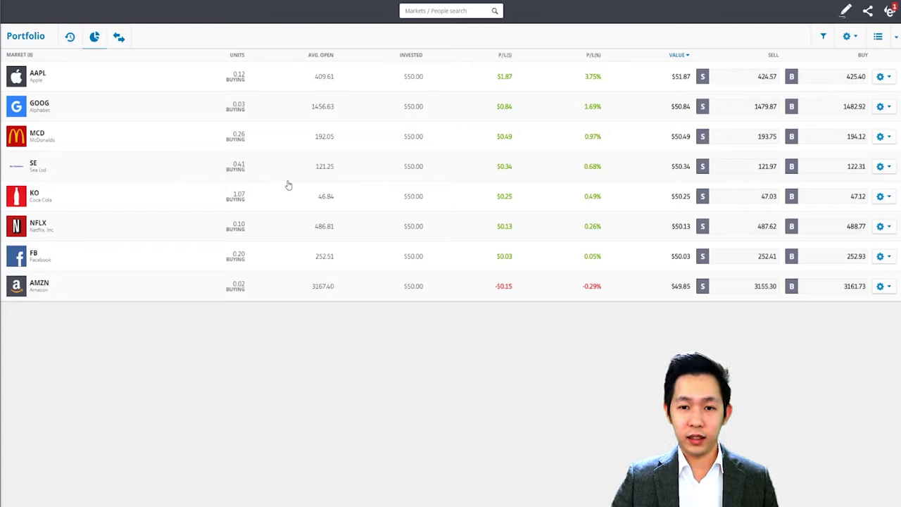
# Request closing of the AAPL position from the portfolio, confirming the closure of all (1) trades.
pyautogui.click(884, 78)
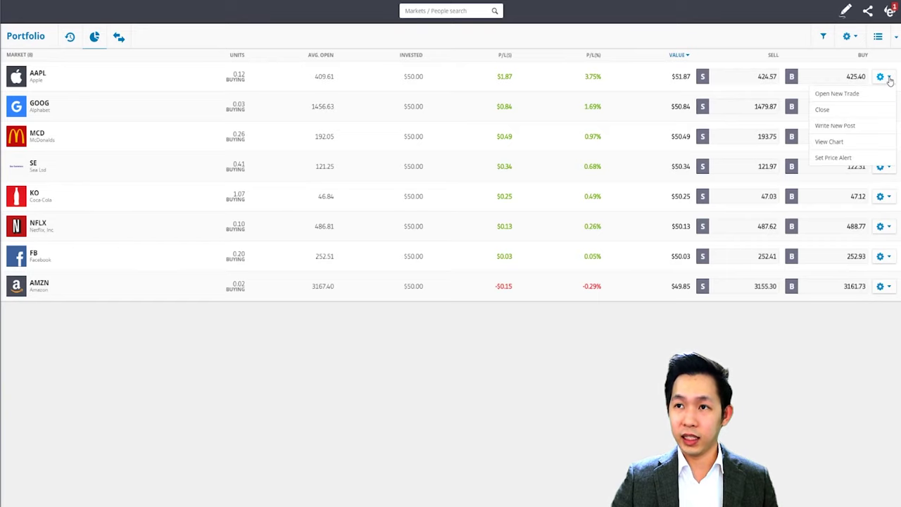
pyautogui.click(846, 111)
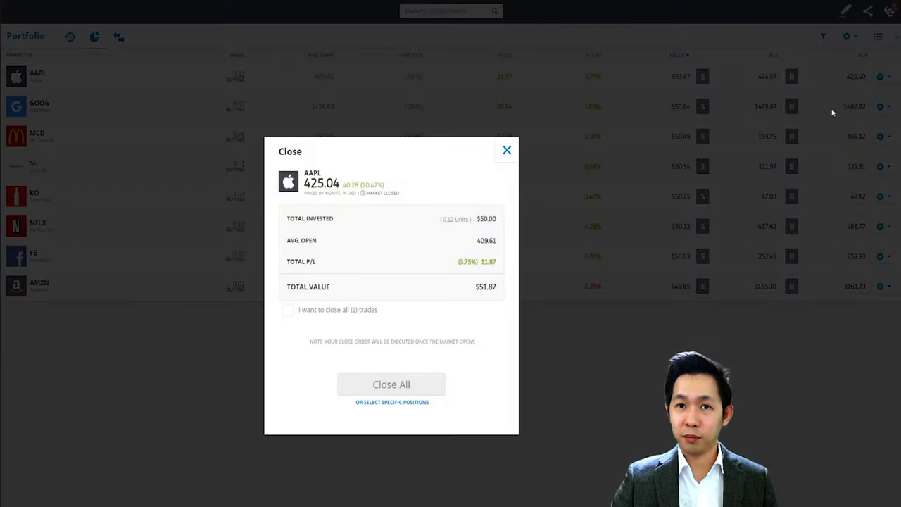
pyautogui.click(288, 311)
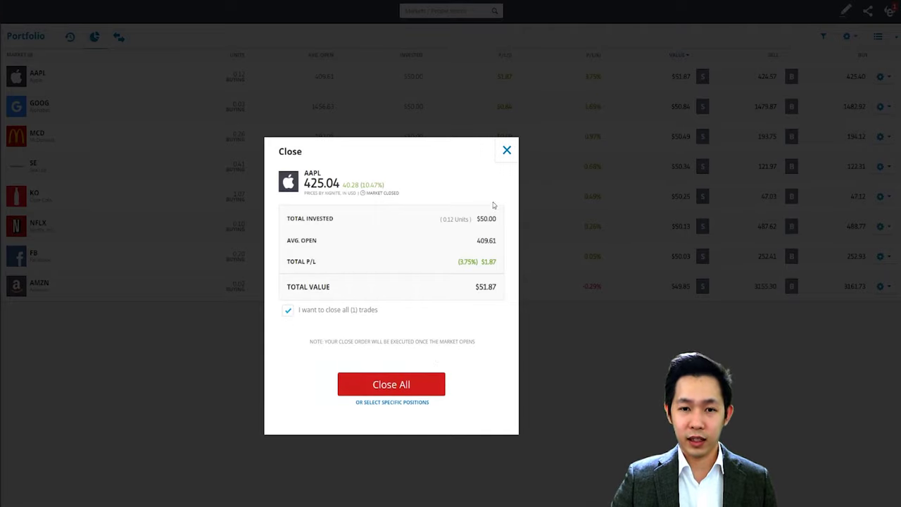
pyautogui.click(415, 386)
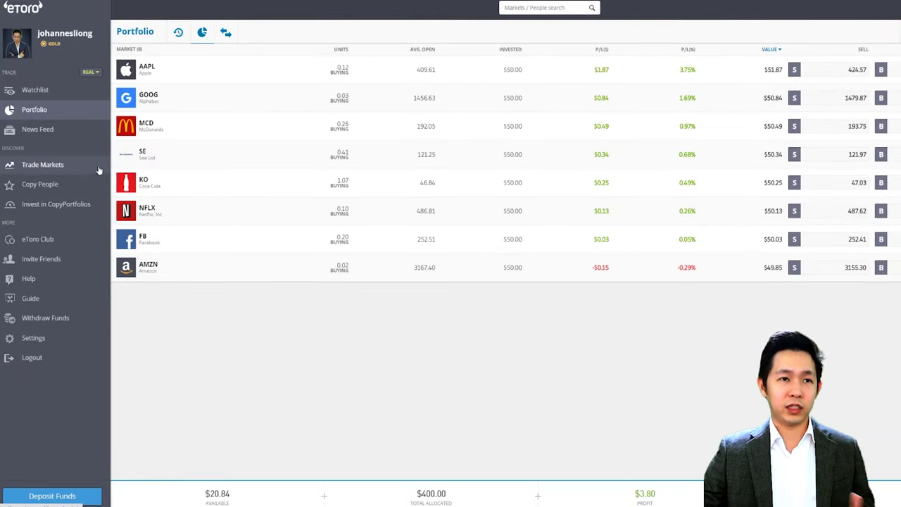
# View the Trade Markets overview and the Copy People page, browsing its investor categories and the Editors' Choice profiles.
pyautogui.click(99, 170)
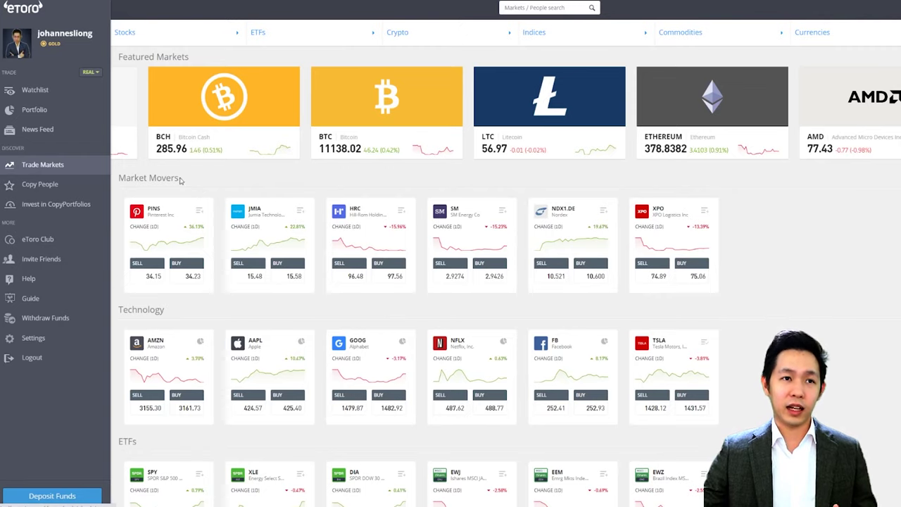
pyautogui.click(72, 188)
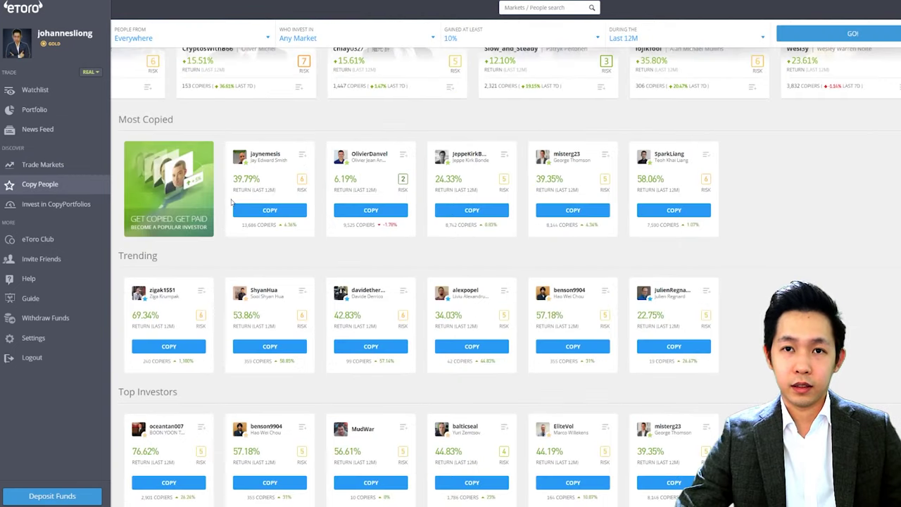
pyautogui.scroll(-3, 231, 202)
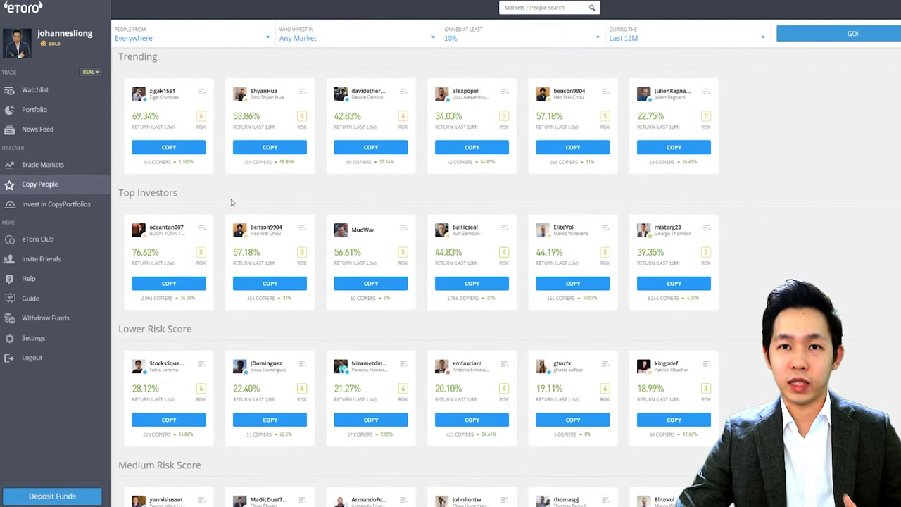
pyautogui.scroll(-1, 231, 203)
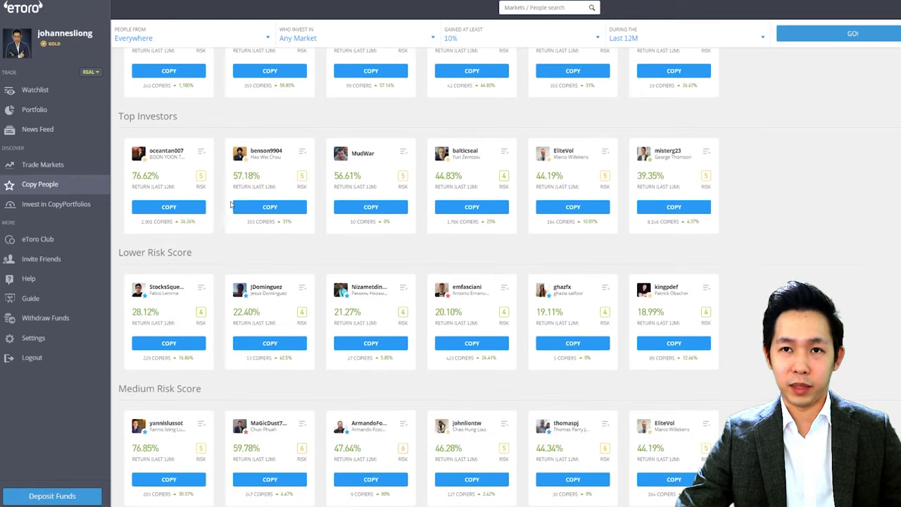
pyautogui.scroll(5, 231, 204)
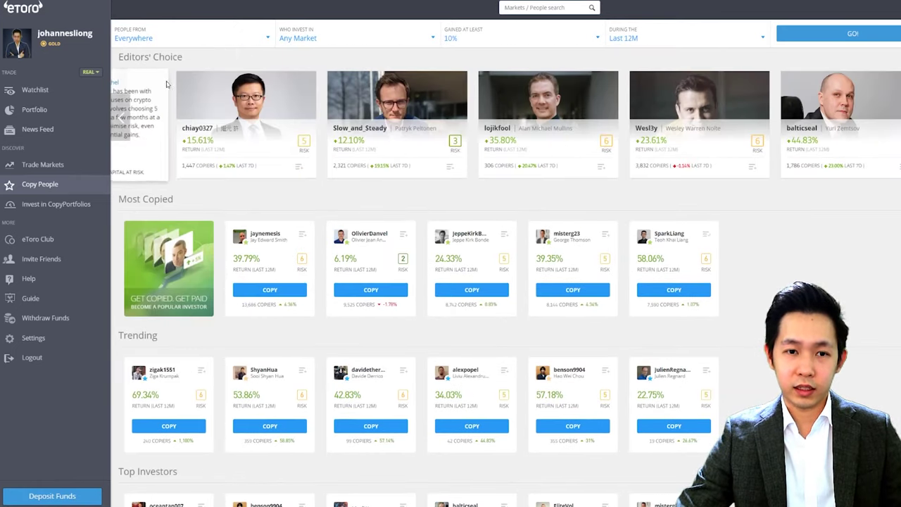
pyautogui.moveTo(184, 122)
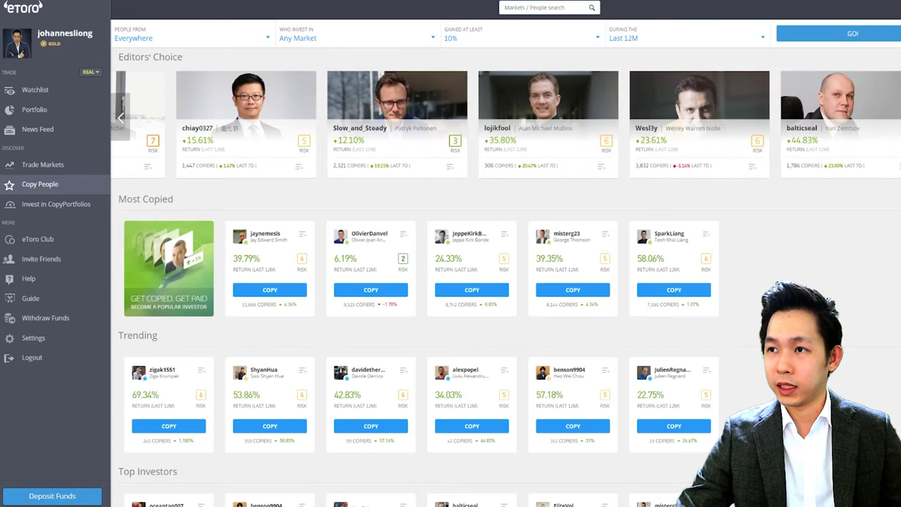
pyautogui.hscroll(3, 176, 151)
pyautogui.scroll(-1, 176, 152)
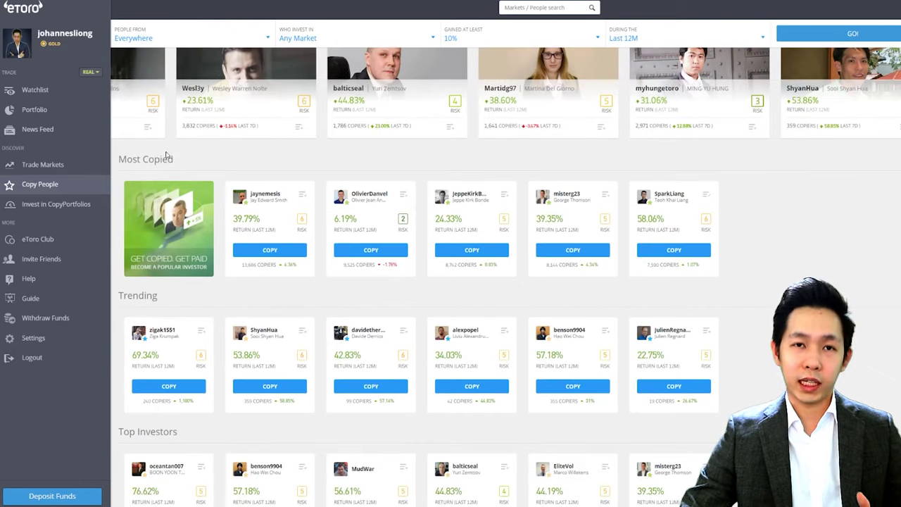
# Compare return, risk score and copiers across the Most Copied, Trending, Top Investors and Lower Risk Score groups.
pyautogui.scroll(-2, 179, 171)
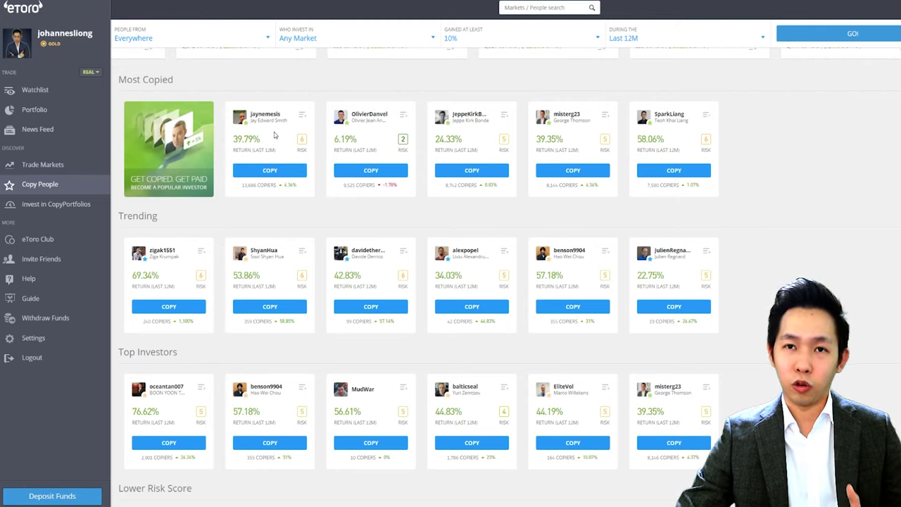
pyautogui.scroll(-3, 275, 135)
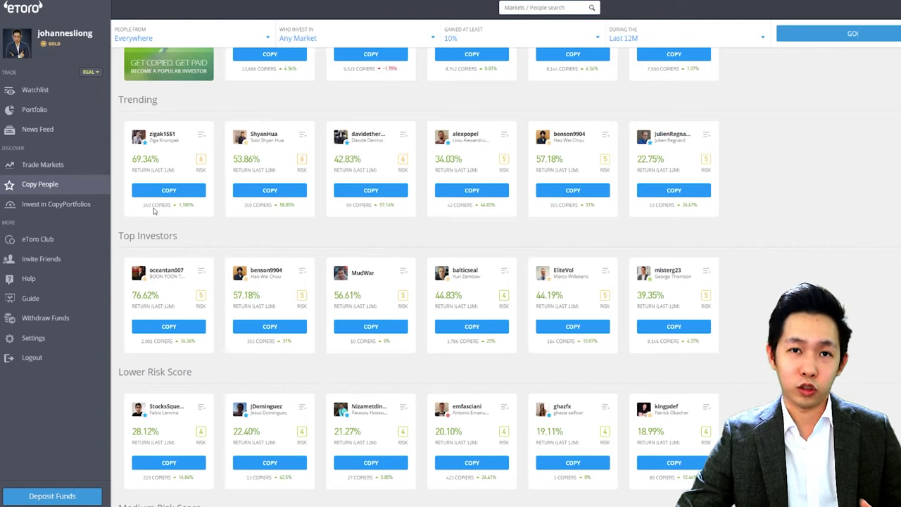
pyautogui.scroll(-1, 155, 208)
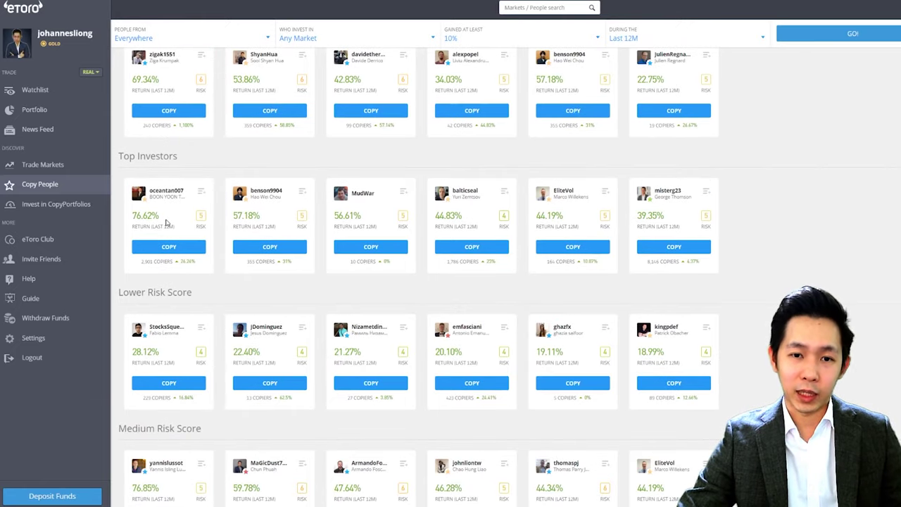
pyautogui.scroll(-1, 176, 226)
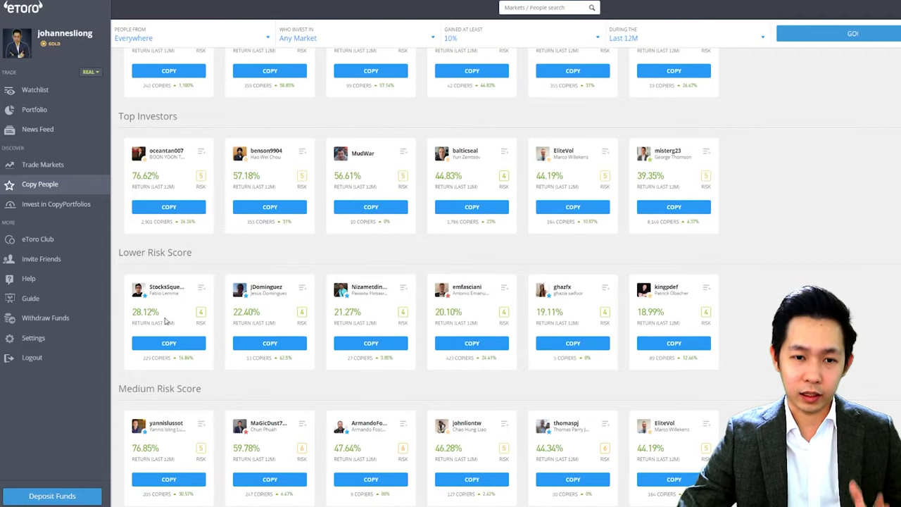
pyautogui.scroll(5, 280, 224)
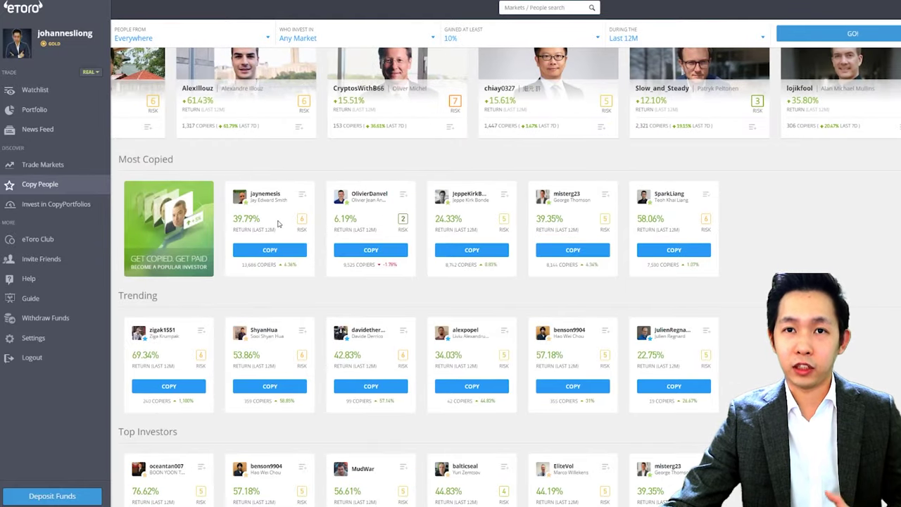
# Set the investor search filters to a gain of at least 50% and investing in Commodities.
pyautogui.moveTo(519, 63)
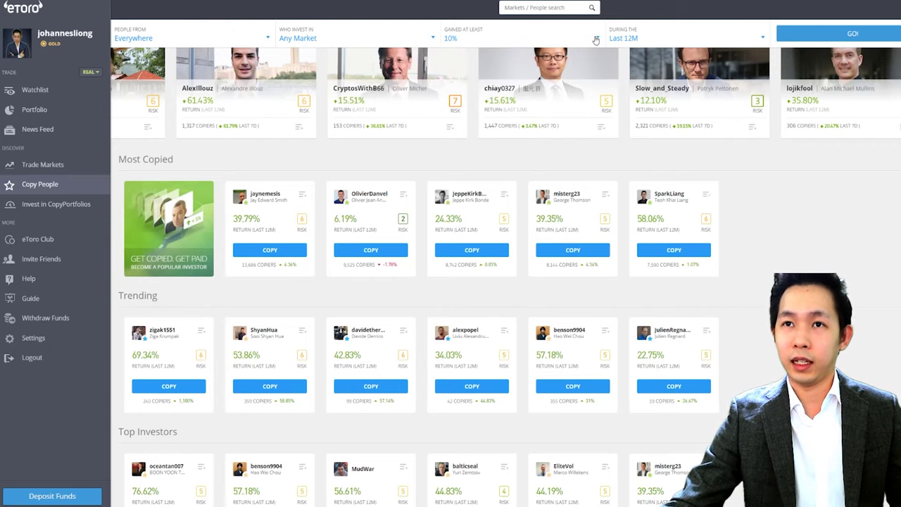
pyautogui.scroll(1, 440, 122)
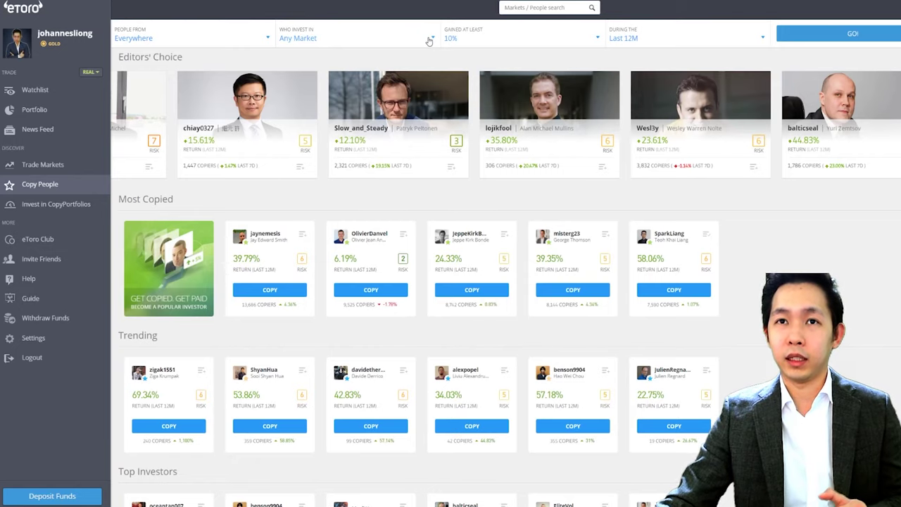
pyautogui.click(474, 41)
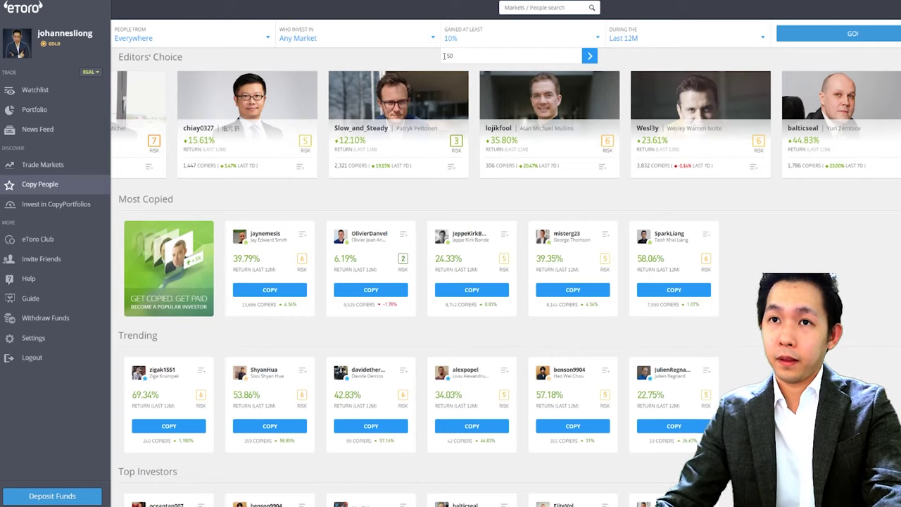
pyautogui.click(590, 55)
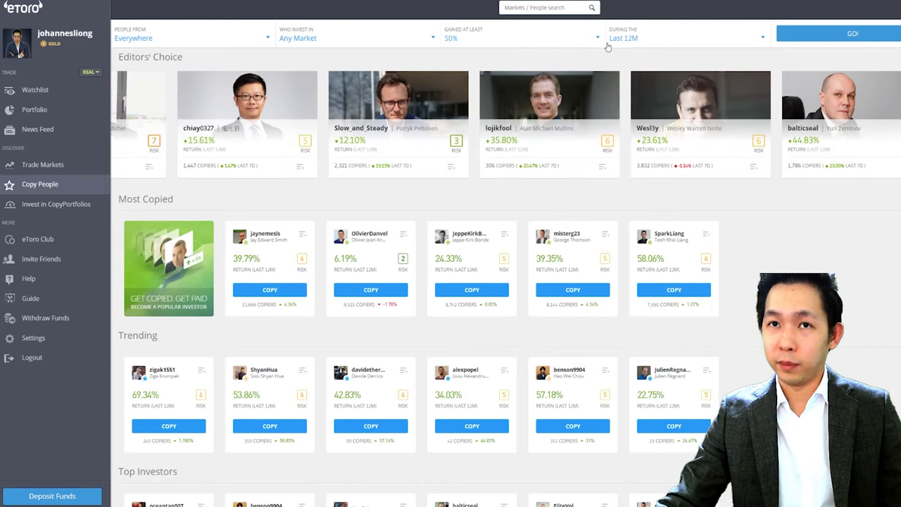
pyautogui.click(328, 39)
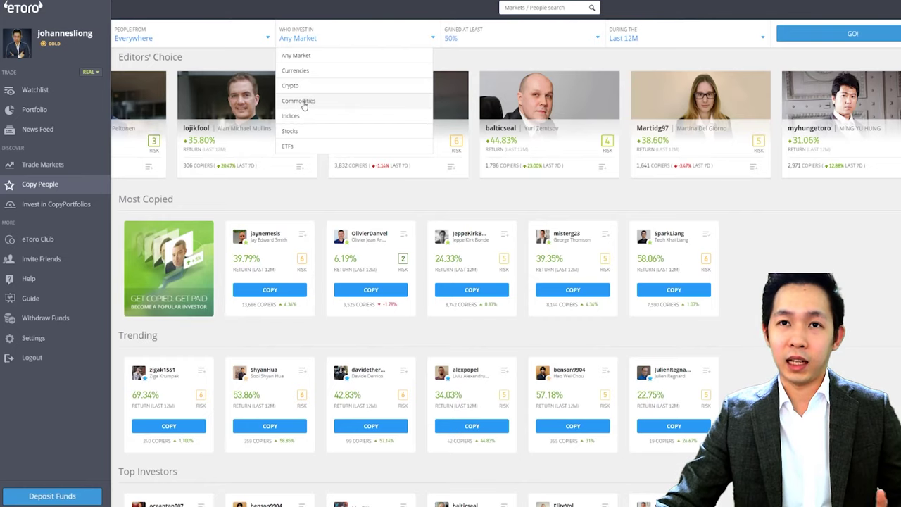
pyautogui.click(303, 104)
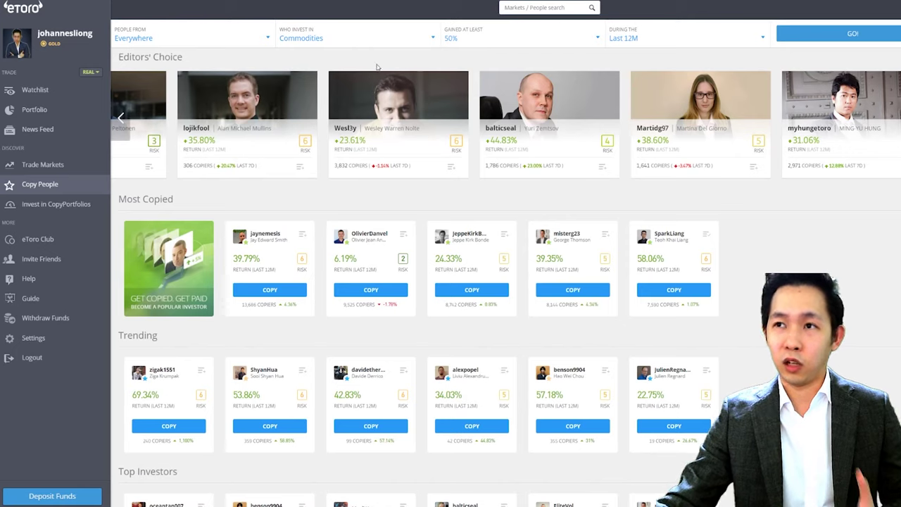
# Look through the country options, keep Everywhere, and run the filtered investor search for the last 12 months.
pyautogui.click(266, 40)
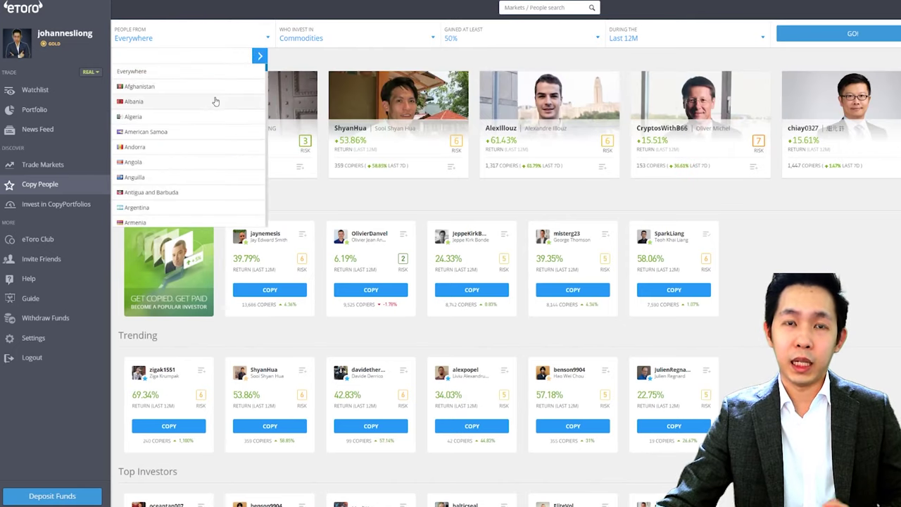
pyautogui.scroll(-2, 216, 102)
pyautogui.scroll(-3, 206, 145)
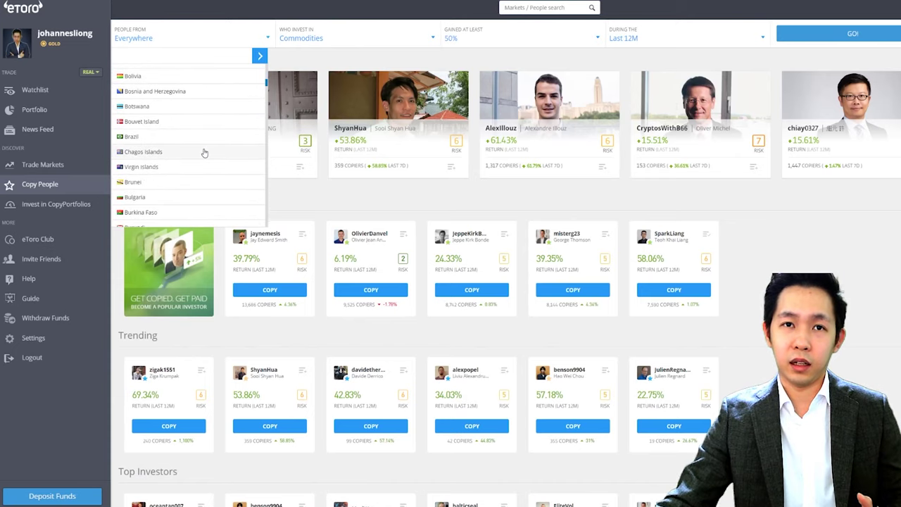
pyautogui.scroll(3, 204, 153)
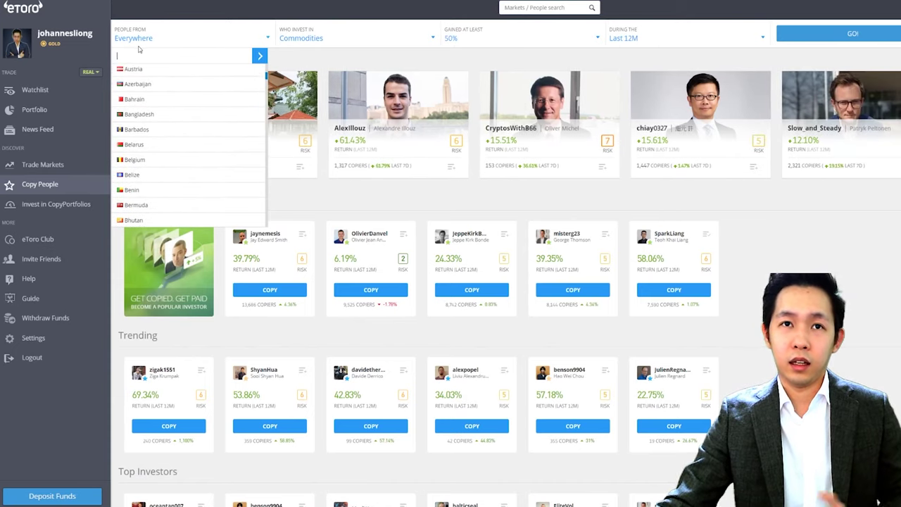
pyautogui.click(312, 62)
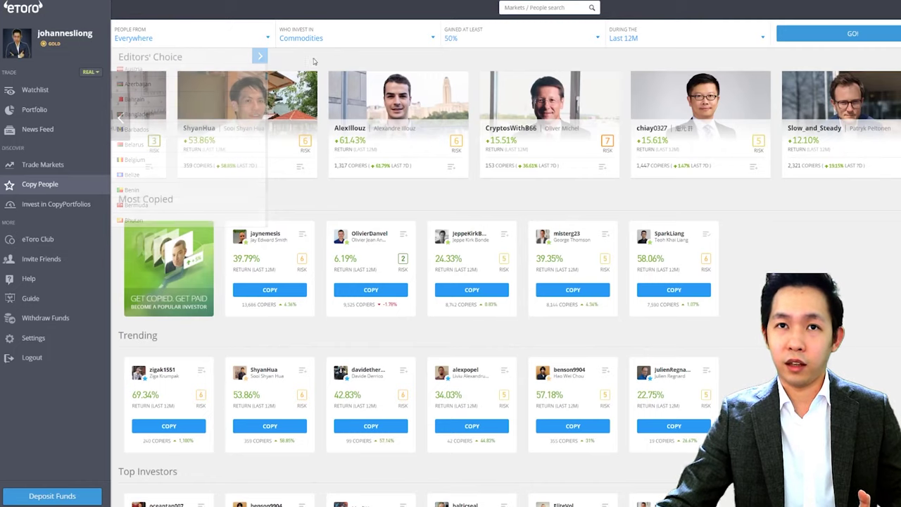
pyautogui.click(825, 35)
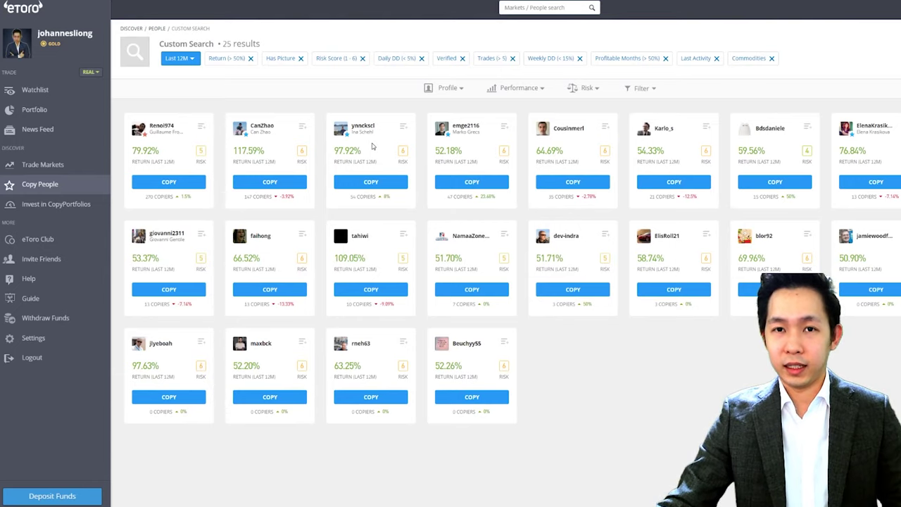
# Return to Copy People, open the stats of a Most Copied investor and expand the yearly performance table to all years.
pyautogui.click(69, 185)
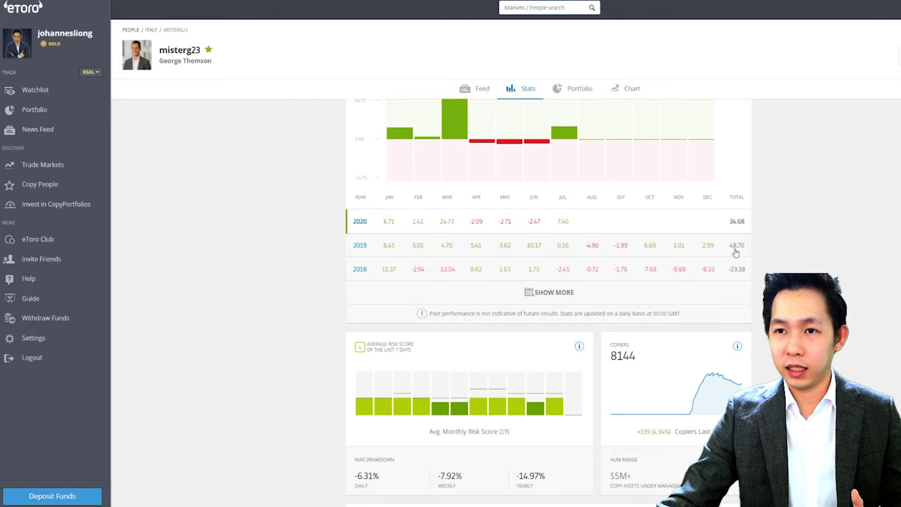
pyautogui.click(551, 292)
pyautogui.scroll(-2, 669, 176)
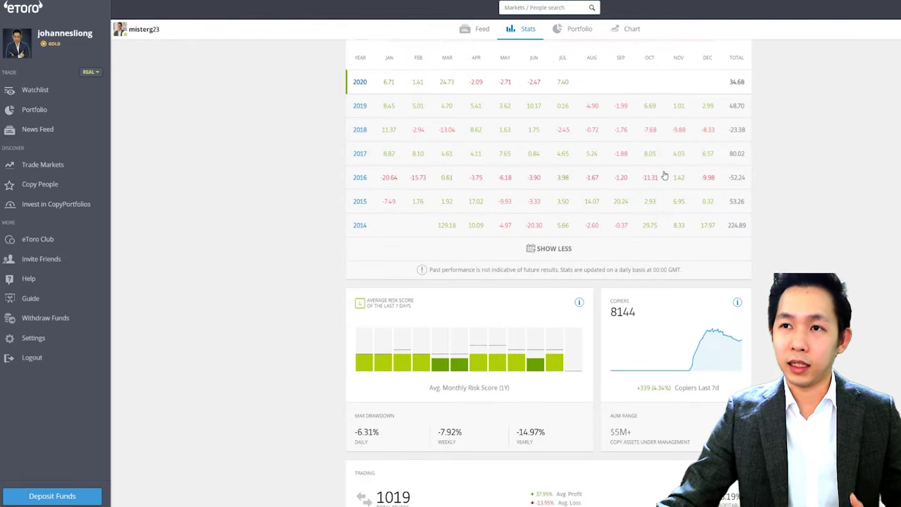
pyautogui.scroll(1, 665, 179)
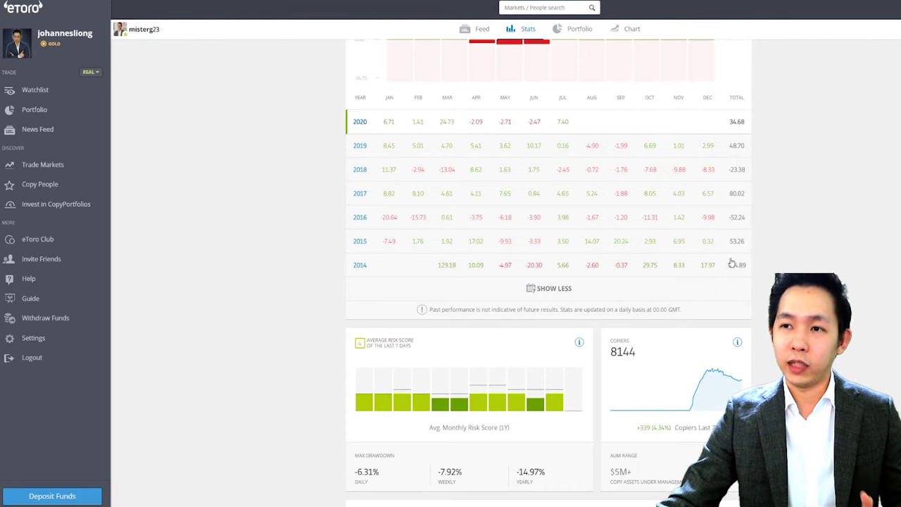
pyautogui.scroll(-2, 746, 267)
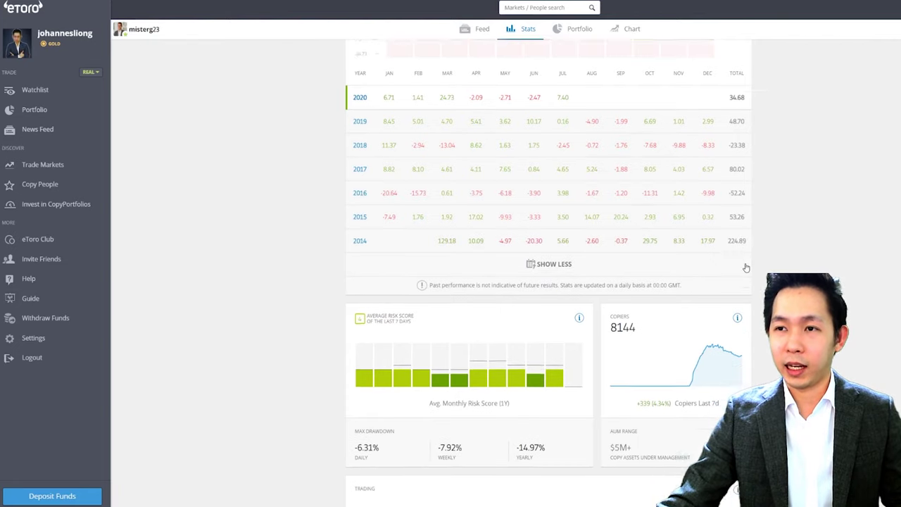
# Review the investor's risk score, copiers and trading breakdown, and examine the holdings in the investor's portfolio.
pyautogui.scroll(-2, 747, 266)
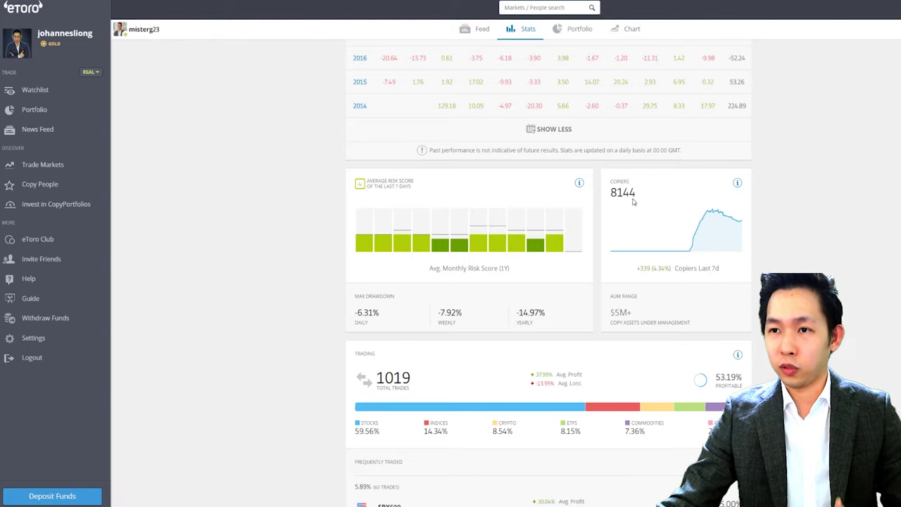
pyautogui.scroll(-2, 633, 203)
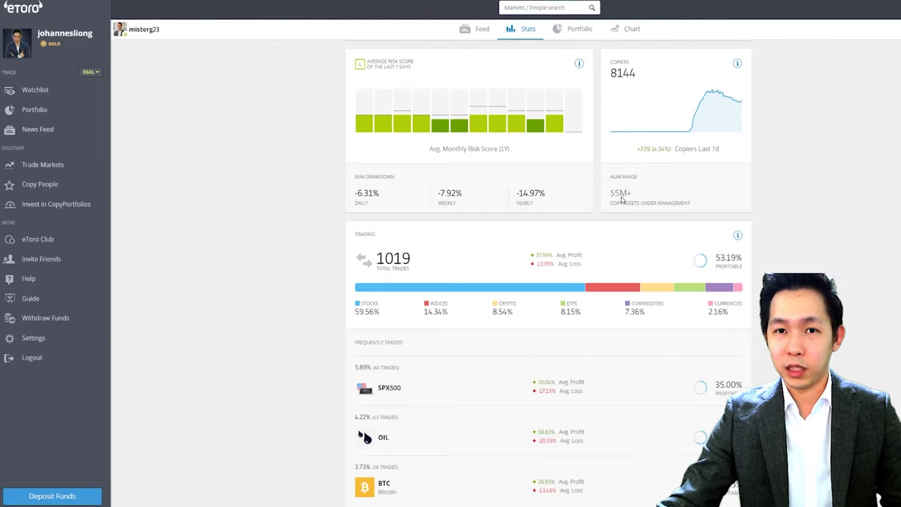
pyautogui.scroll(5, 622, 201)
pyautogui.click(578, 90)
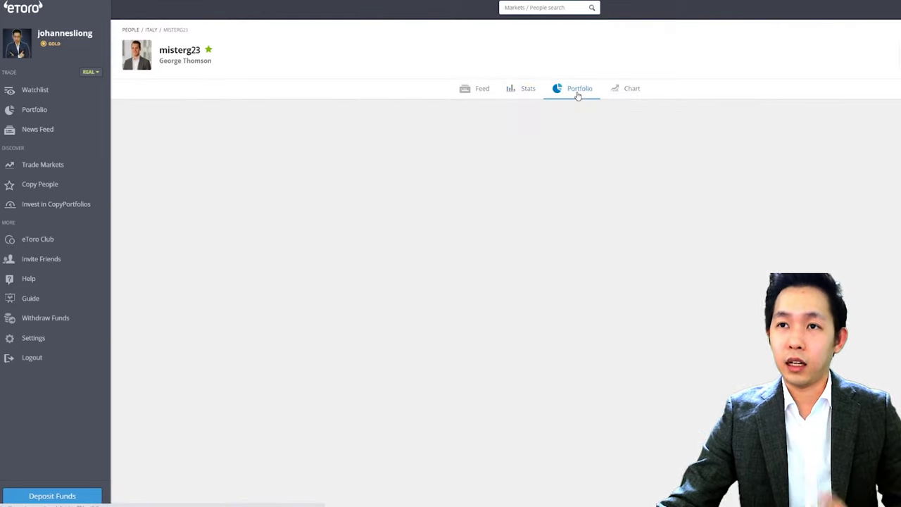
pyautogui.scroll(-1, 524, 171)
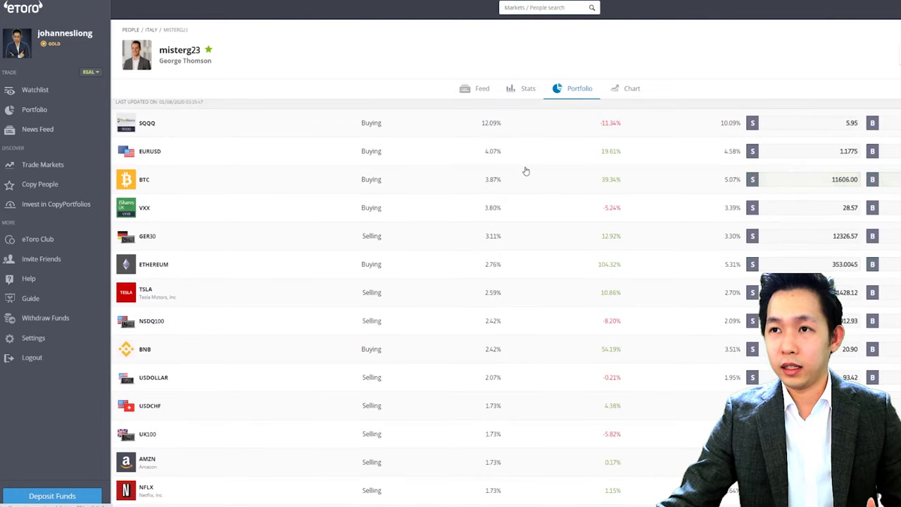
# Examine the full list of holdings in the investor's portfolio, including trade direction, invested share and profit or loss of each market.
pyautogui.scroll(-2, 526, 172)
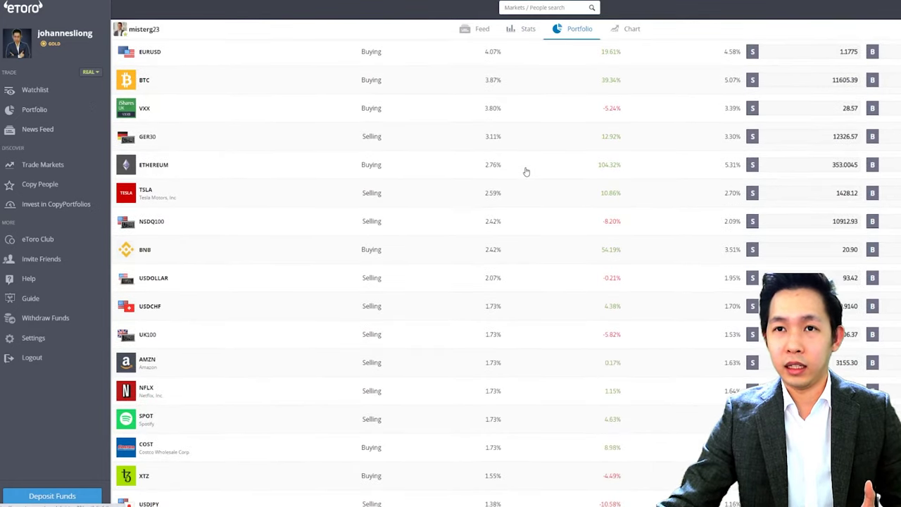
pyautogui.scroll(4, 526, 173)
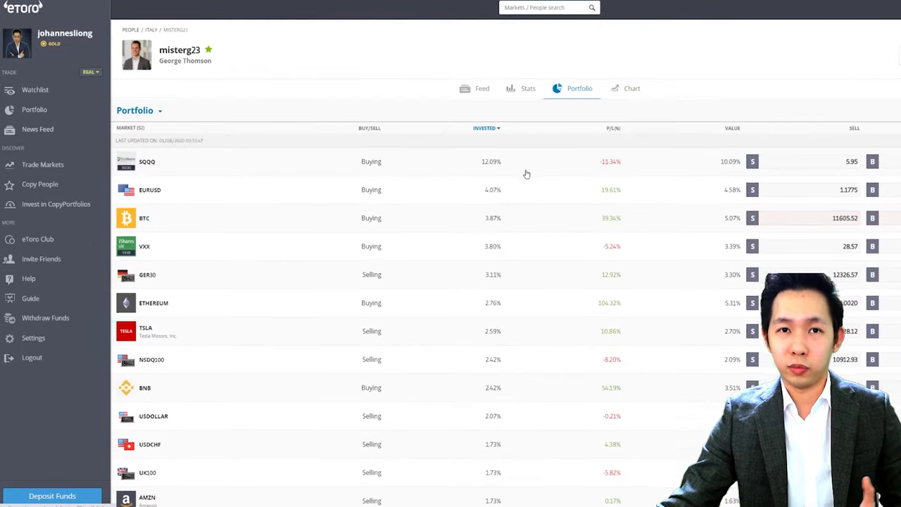
pyautogui.scroll(-1, 526, 172)
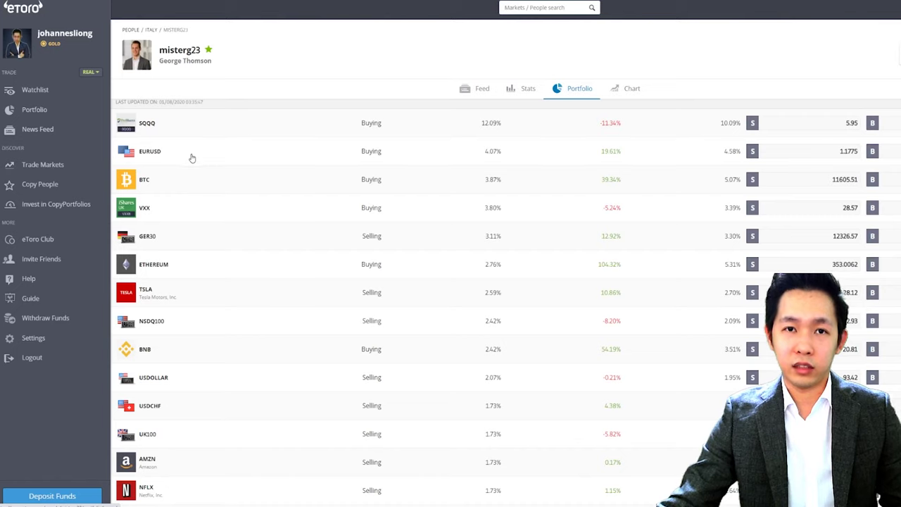
pyautogui.scroll(-3, 192, 157)
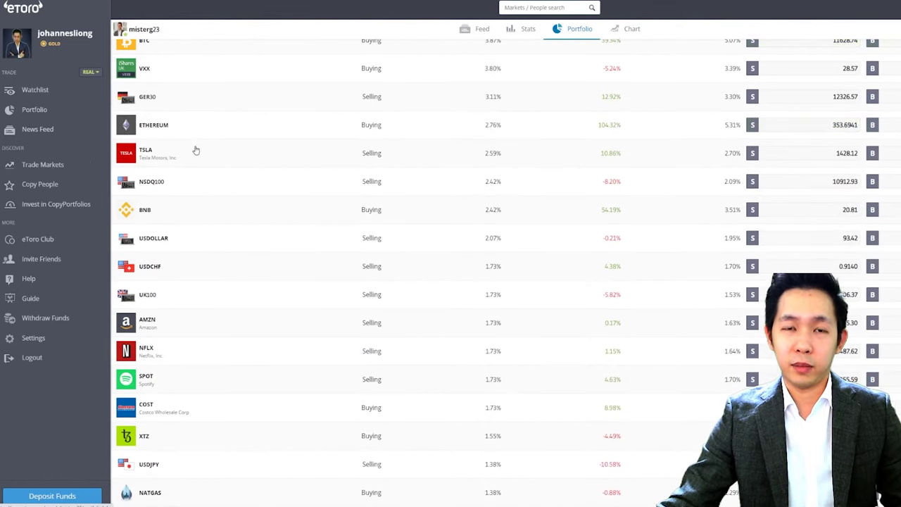
pyautogui.scroll(-2, 195, 151)
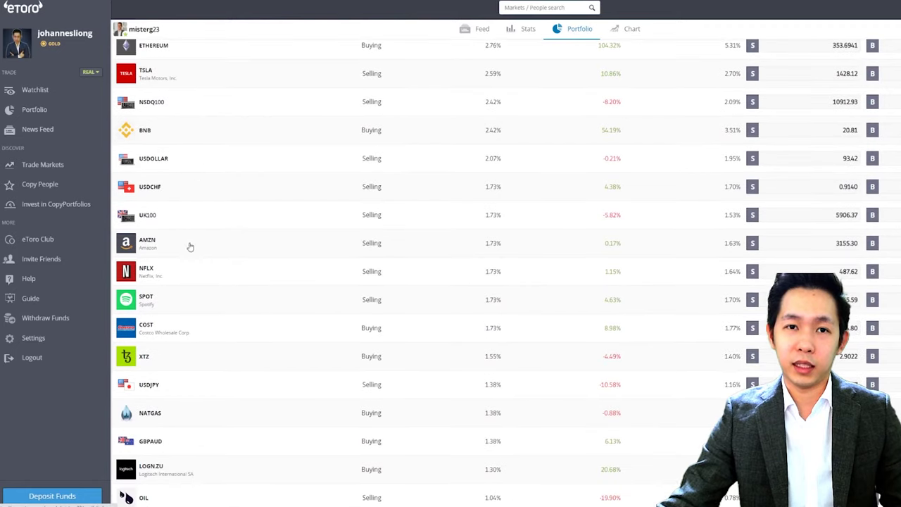
pyautogui.scroll(-2, 180, 255)
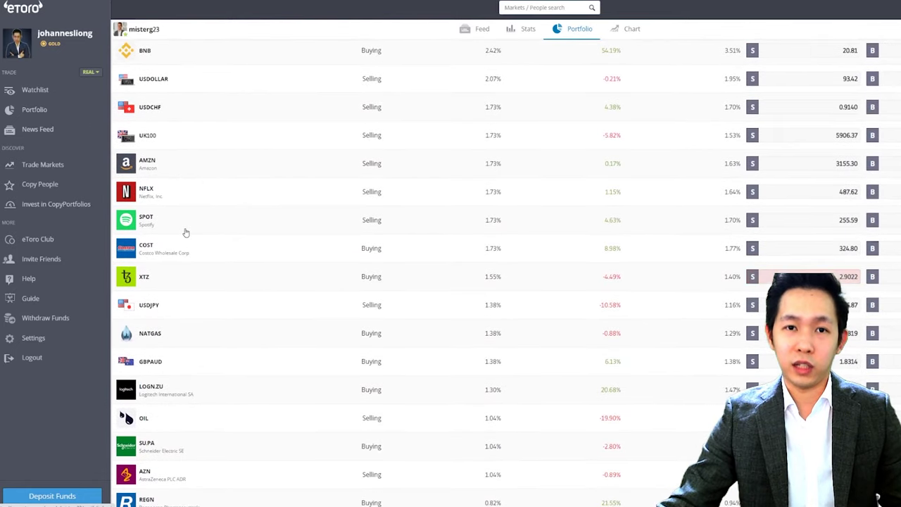
pyautogui.scroll(-1, 186, 231)
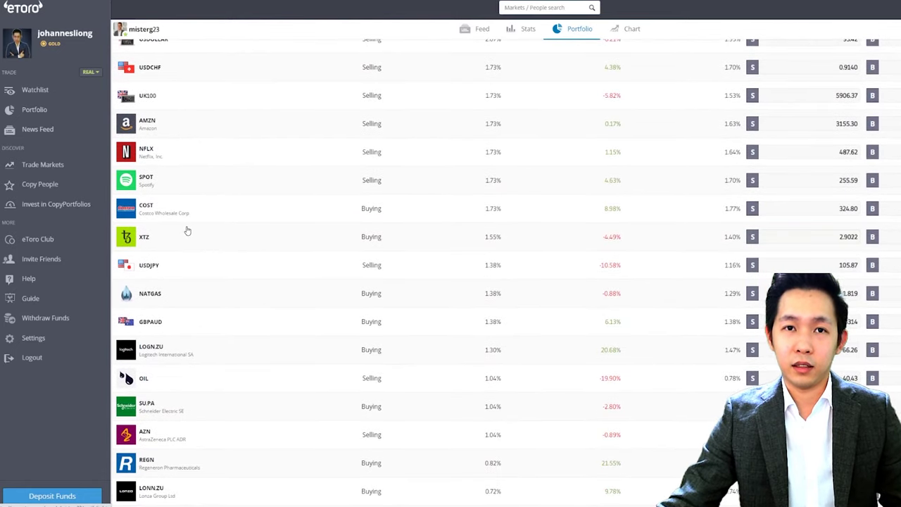
pyautogui.scroll(-4, 187, 230)
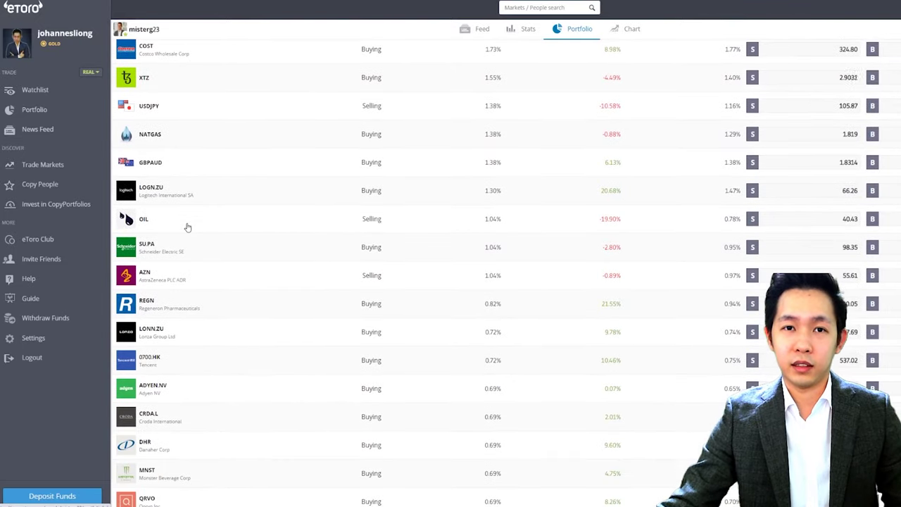
pyautogui.scroll(-4, 187, 228)
pyautogui.scroll(-6, 189, 227)
pyautogui.scroll(-5, 189, 226)
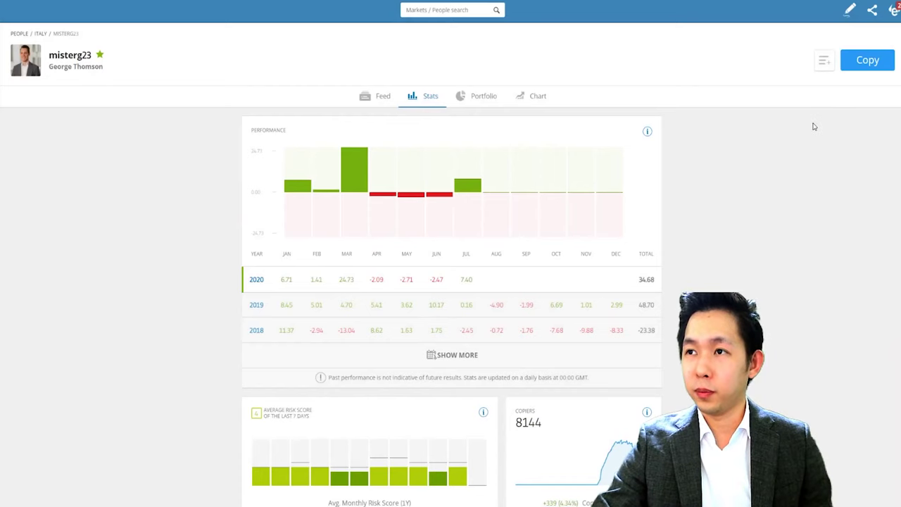
# Copy the investor with $200, a copy stop loss at $120 and open trades included.
pyautogui.click(865, 63)
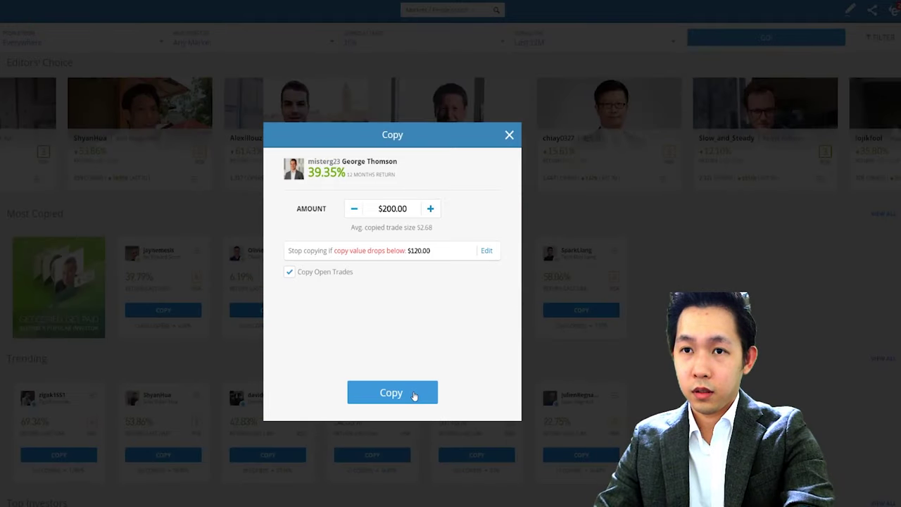
pyautogui.click(414, 396)
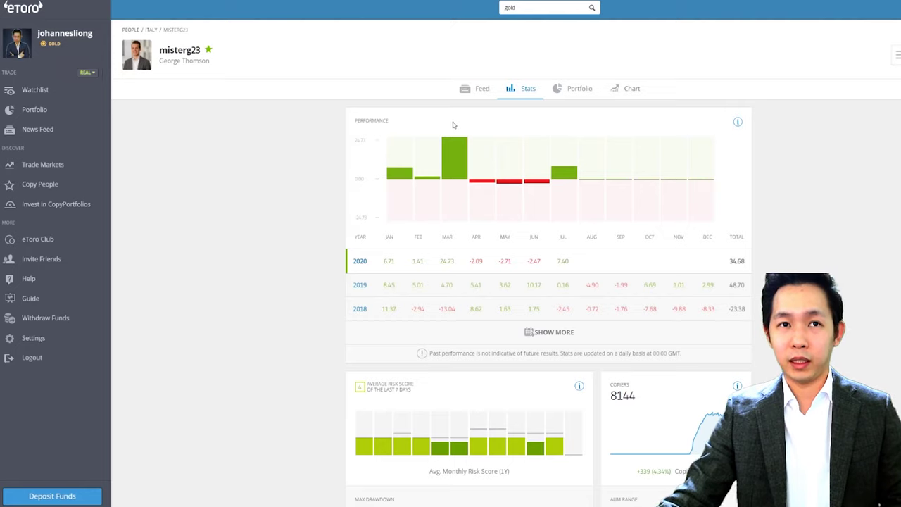
# Open the own portfolio and pause copying the investor, confirming the pause.
pyautogui.click(104, 112)
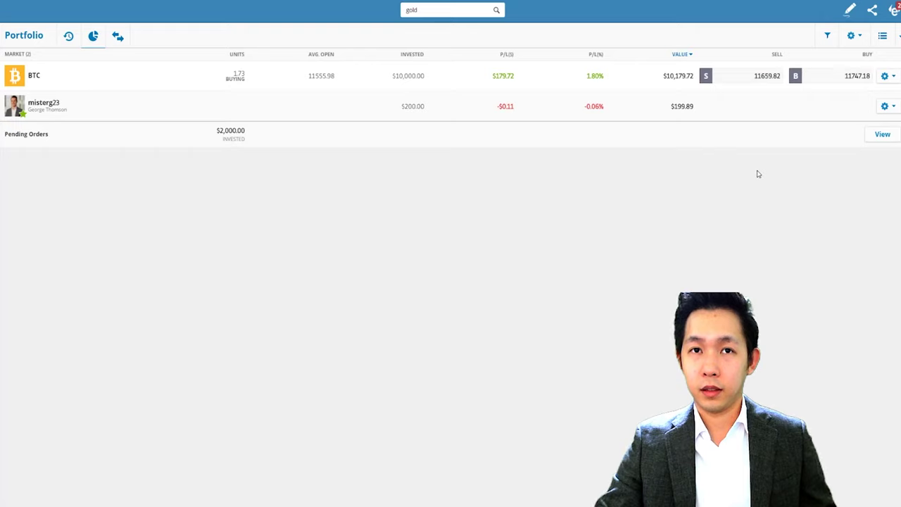
pyautogui.click(884, 106)
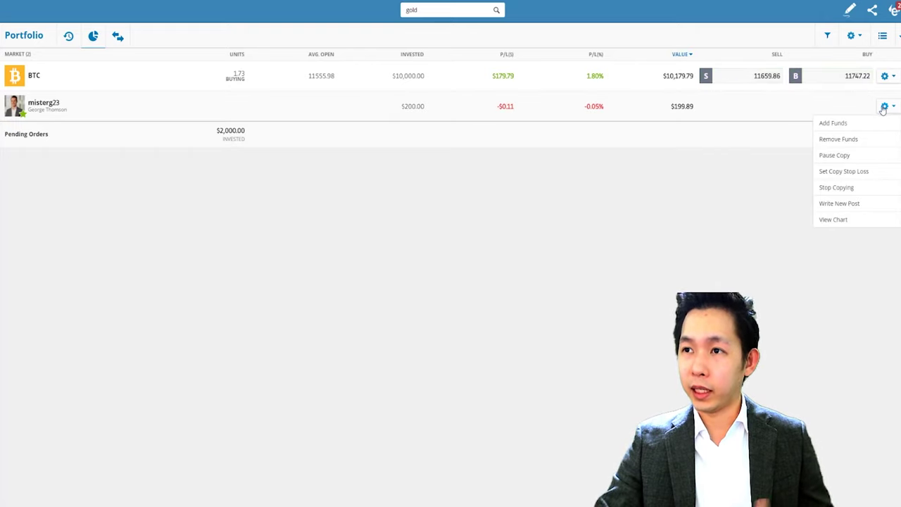
pyautogui.click(851, 160)
pyautogui.click(431, 362)
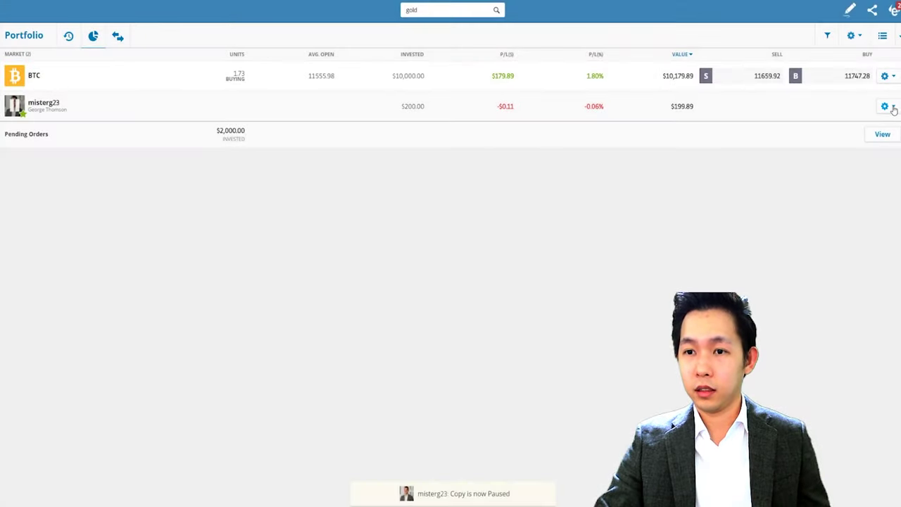
# Stop copying the investor in the portfolio and confirm closing all copied positions.
pyautogui.click(886, 106)
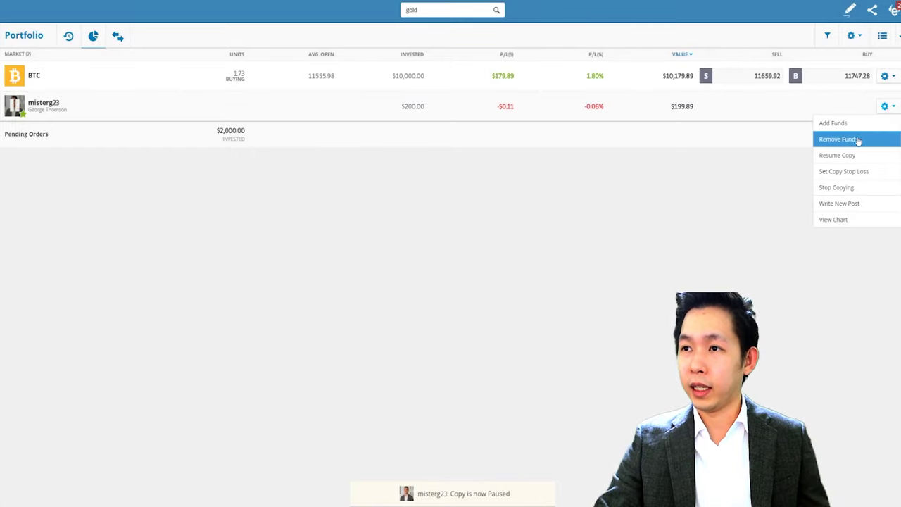
pyautogui.click(842, 189)
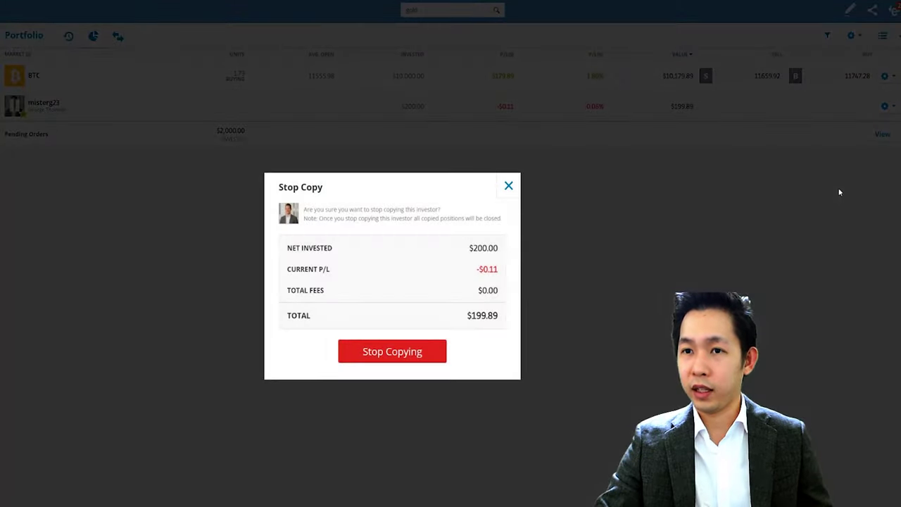
pyautogui.click(419, 358)
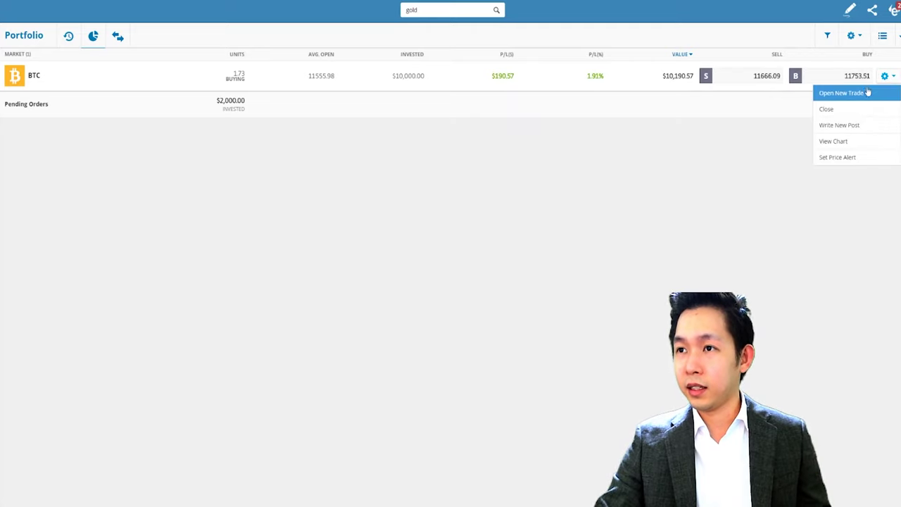
# Close the BTC position in the portfolio, confirming that all of its trades are closed.
pyautogui.click(851, 111)
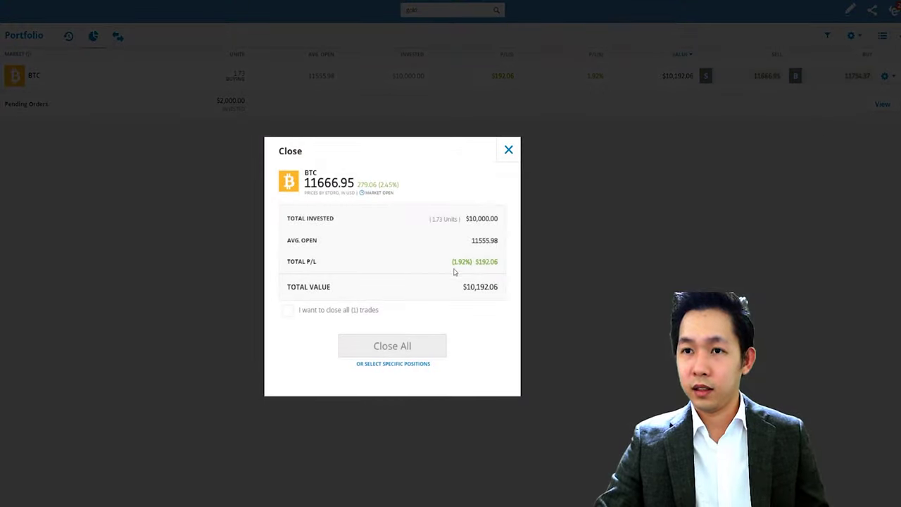
pyautogui.click(301, 311)
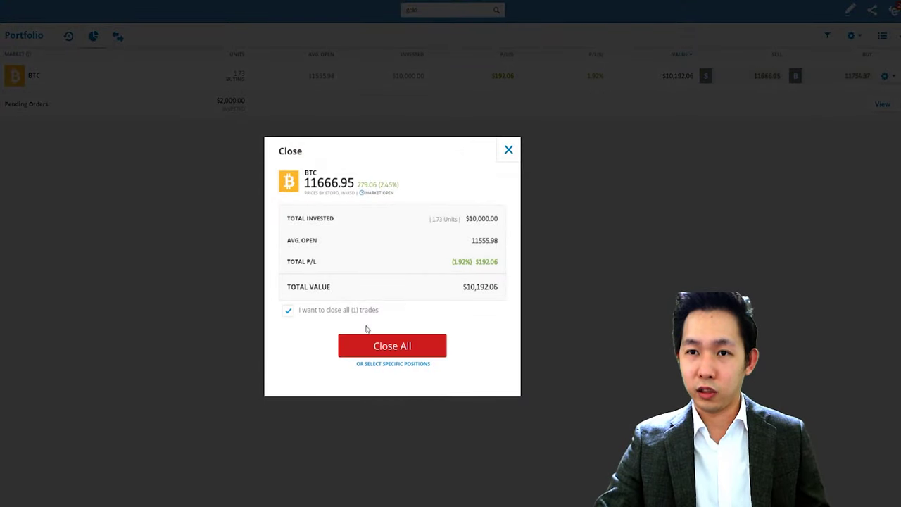
pyautogui.click(402, 346)
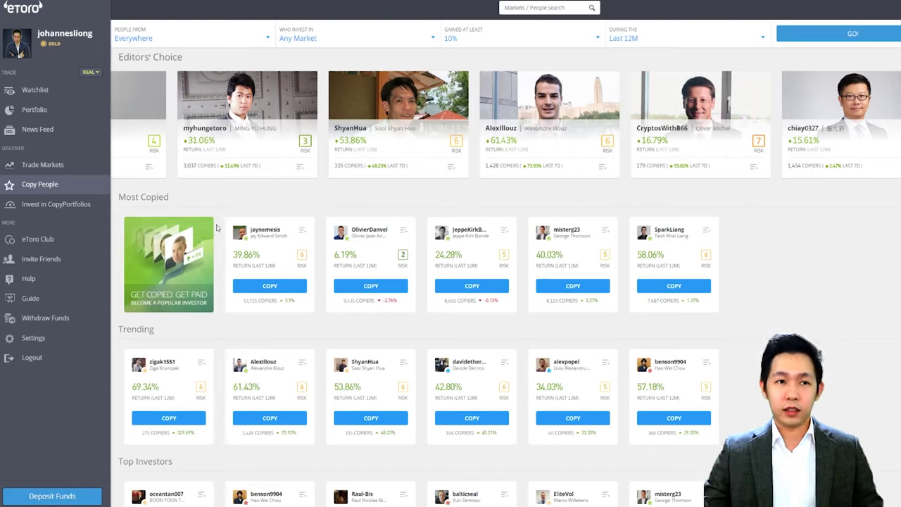
# Open the CopyPortfolios overview and browse further through the Market Portfolios.
pyautogui.click(95, 212)
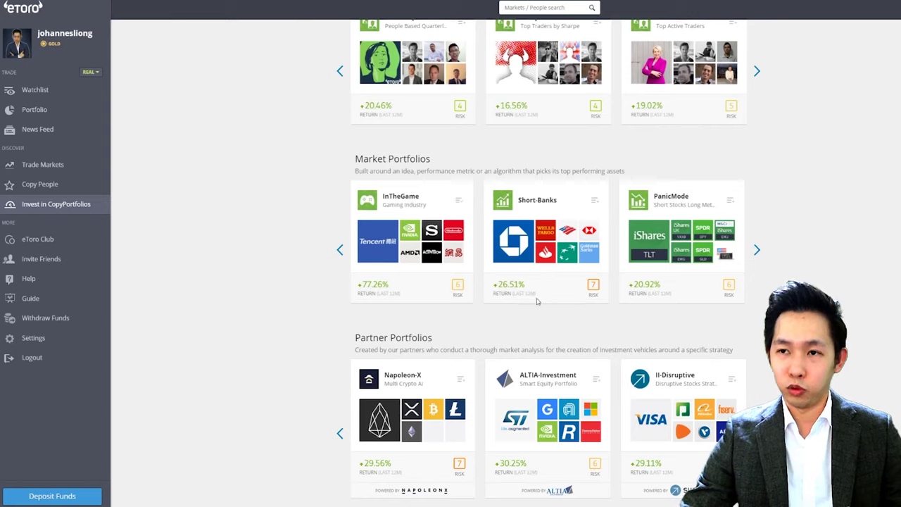
pyautogui.click(757, 249)
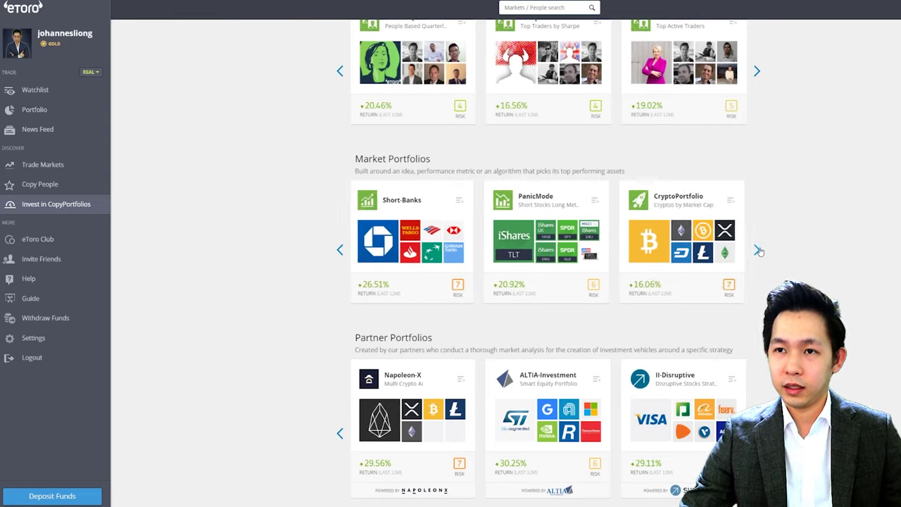
pyautogui.click(757, 249)
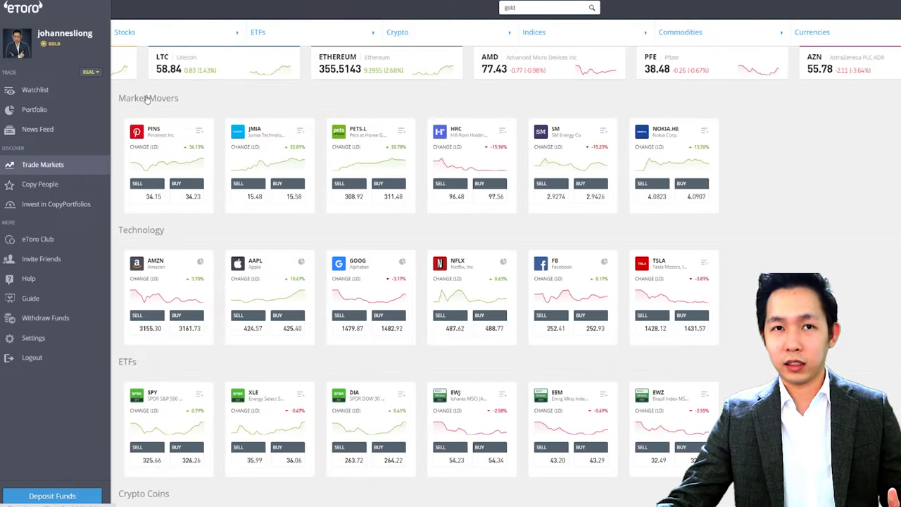
# Check the Real and Virtual Portfolio options, keep Real Portfolio, and look through the ETFs, crypto coins and indices under Trade Markets.
pyautogui.click(90, 73)
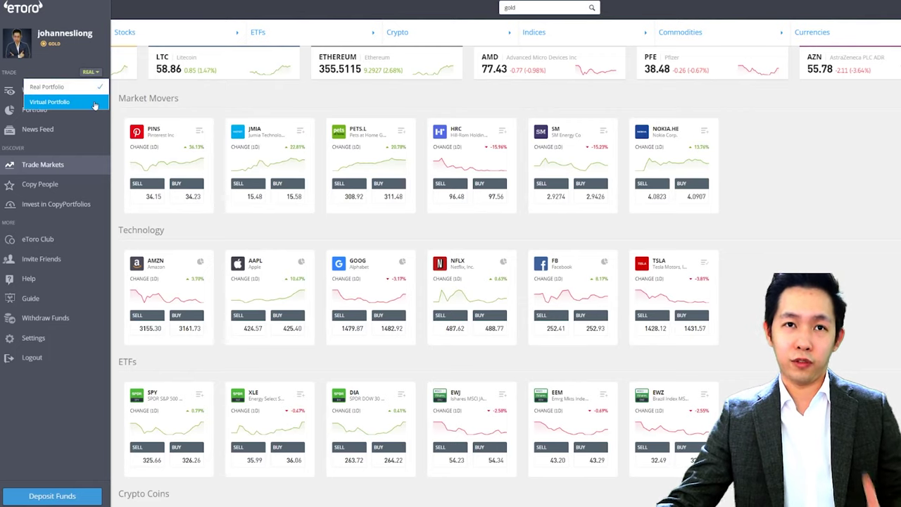
pyautogui.click(161, 96)
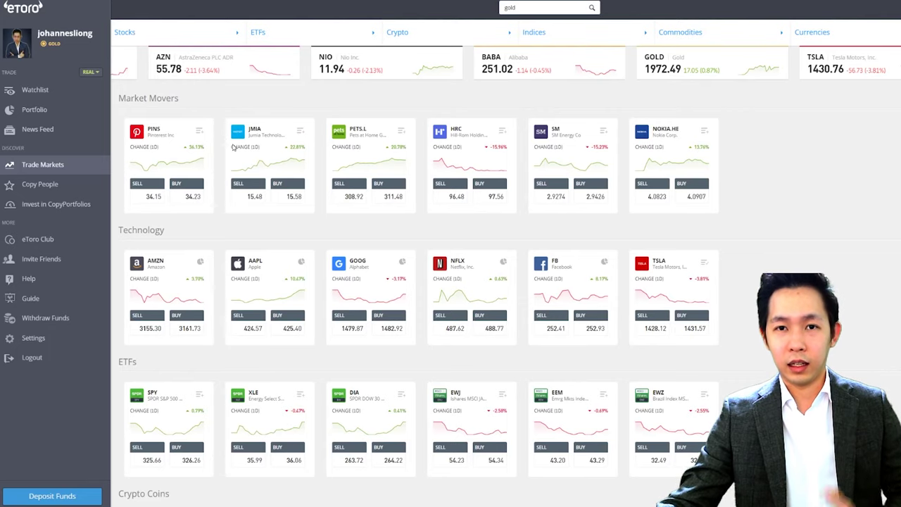
pyautogui.scroll(-4, 234, 146)
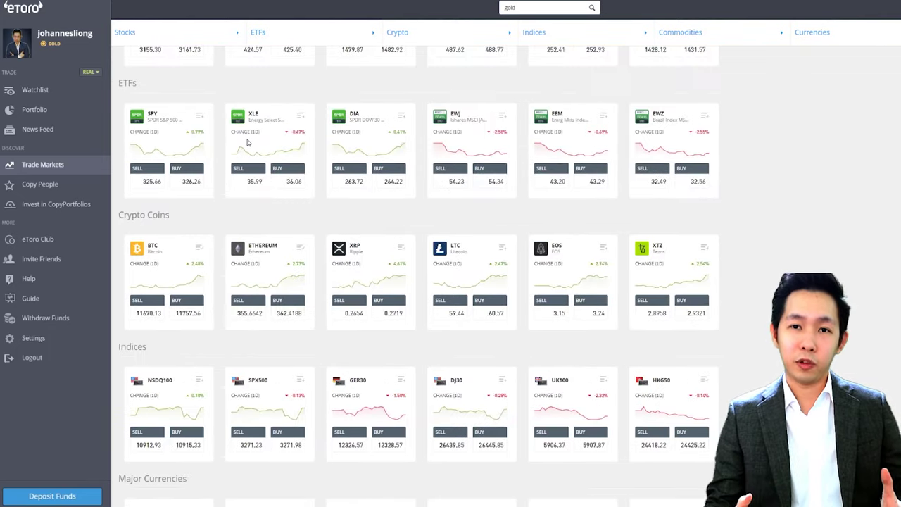